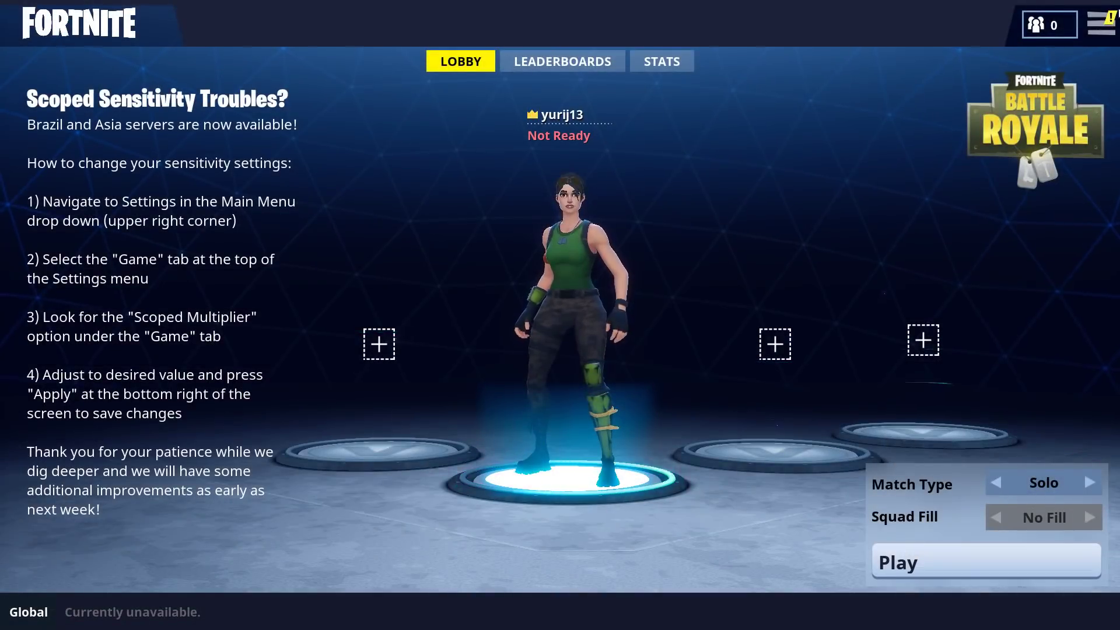
In the game's video settings, set 3D Resolution to 480p, View Distance to near and Textures to low.
{"action": "left_click", "coordinate": [1100, 24]}
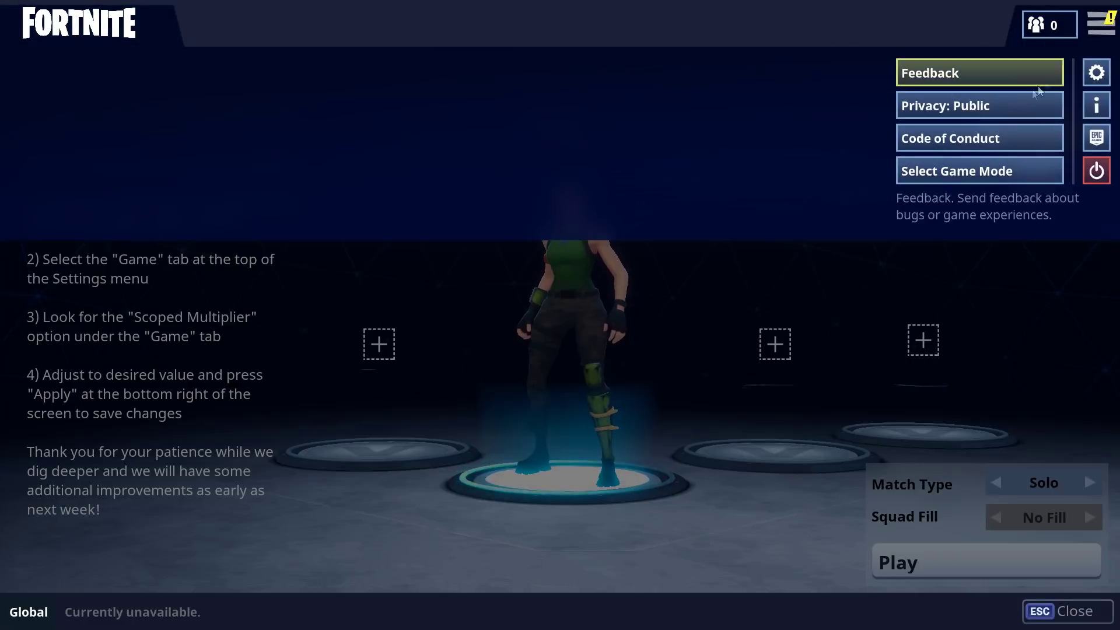
{"action": "left_click", "coordinate": [1098, 73]}
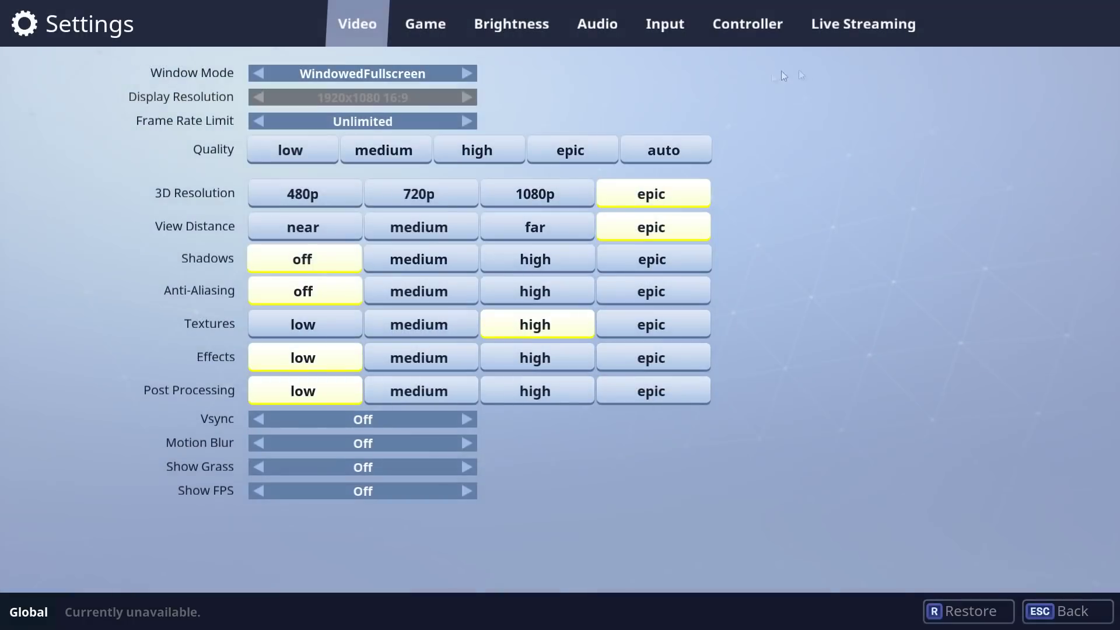
{"action": "left_click", "coordinate": [318, 202]}
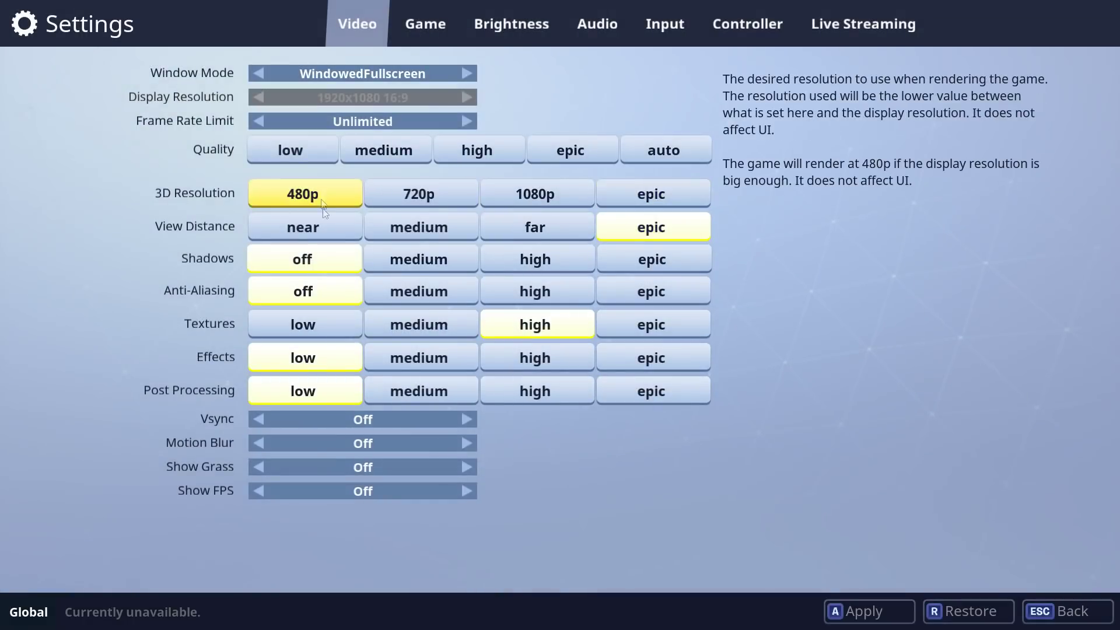
{"action": "left_click", "coordinate": [325, 228]}
{"action": "left_click", "coordinate": [314, 337]}
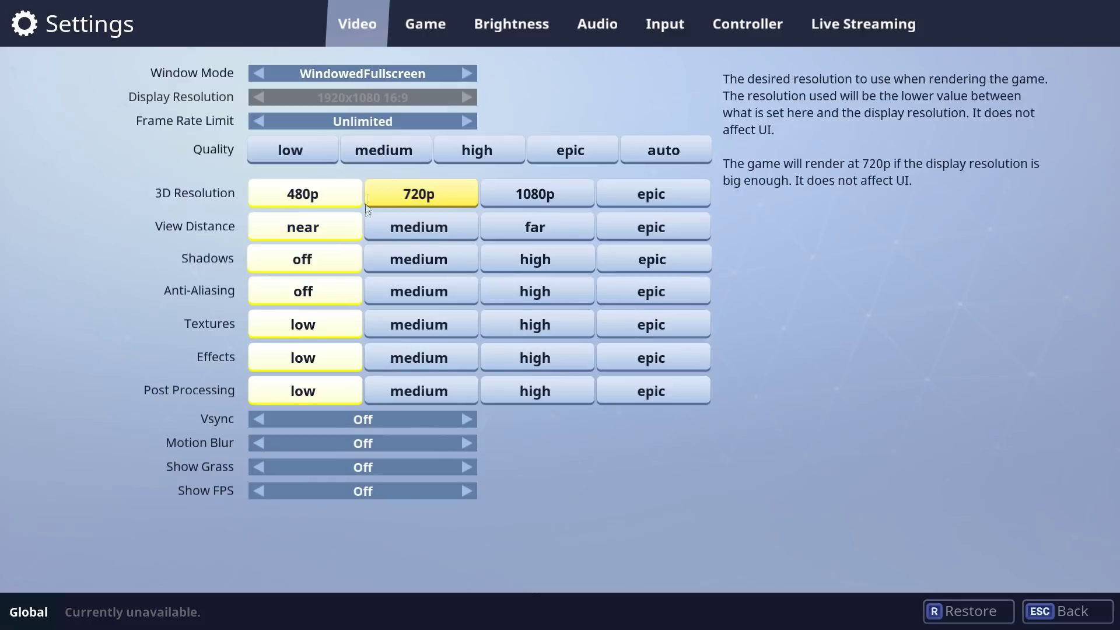
Switch the window mode to Windowed and lower the display resolution past 1360x768.
{"action": "left_click", "coordinate": [469, 73]}
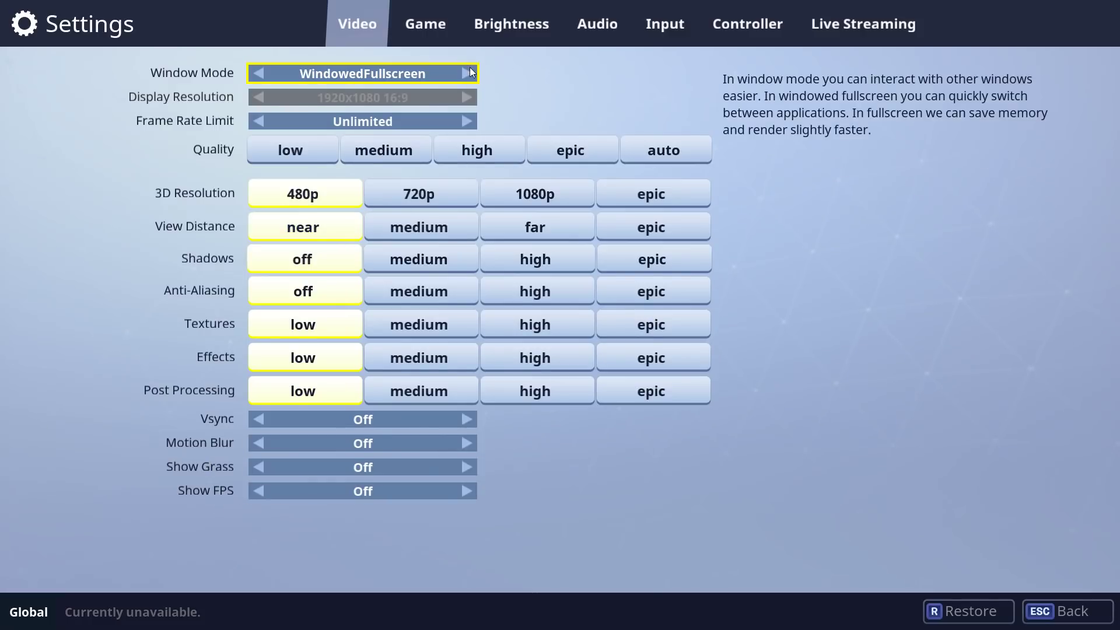
{"action": "left_click", "coordinate": [259, 97]}
{"action": "left_click", "coordinate": [259, 97]}
{"action": "left_click", "coordinate": [260, 96]}
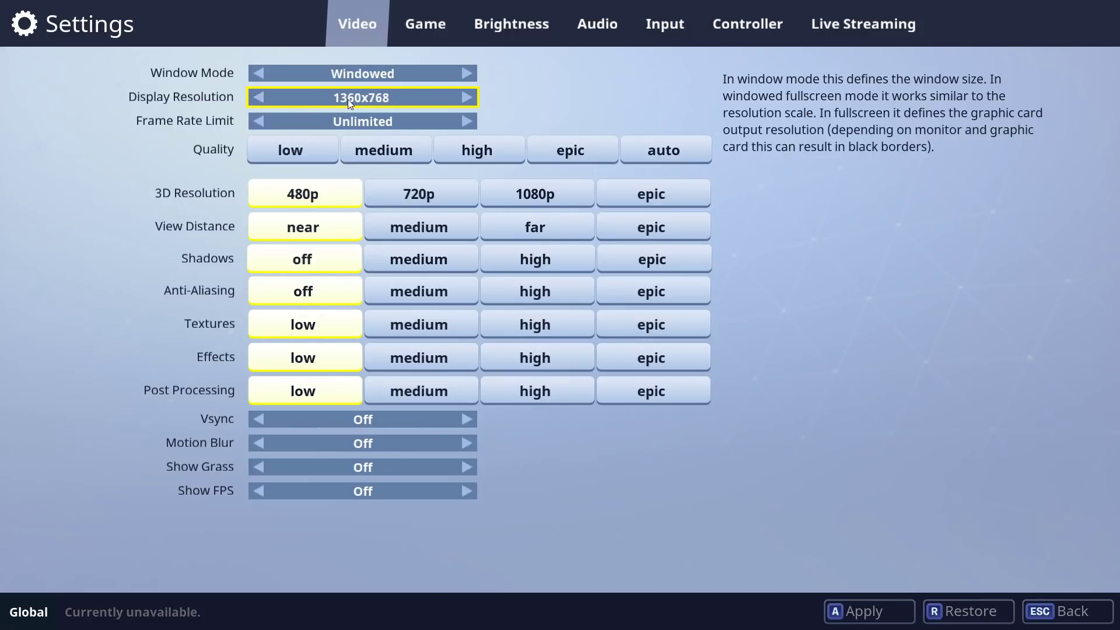
{"action": "left_click", "coordinate": [258, 97]}
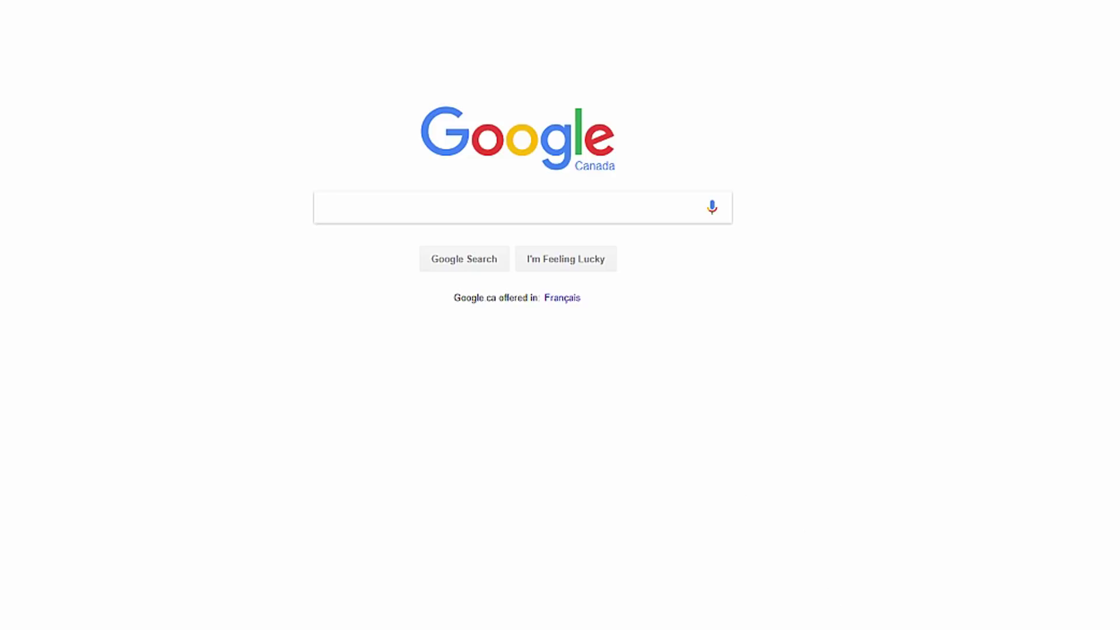
Switch to Task Manager and select the FortniteClient-Win64-Shipping.exe process in the detailed process list.
{"action": "right_click", "coordinate": [854, 629]}
{"action": "left_click", "coordinate": [939, 621]}
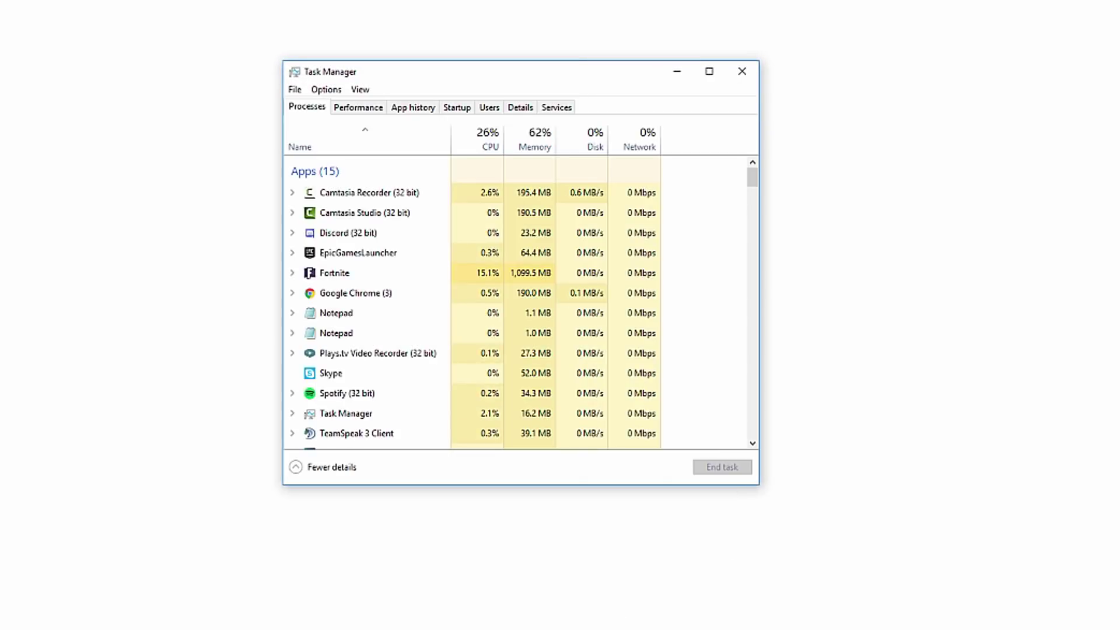
{"action": "left_click", "coordinate": [612, 623]}
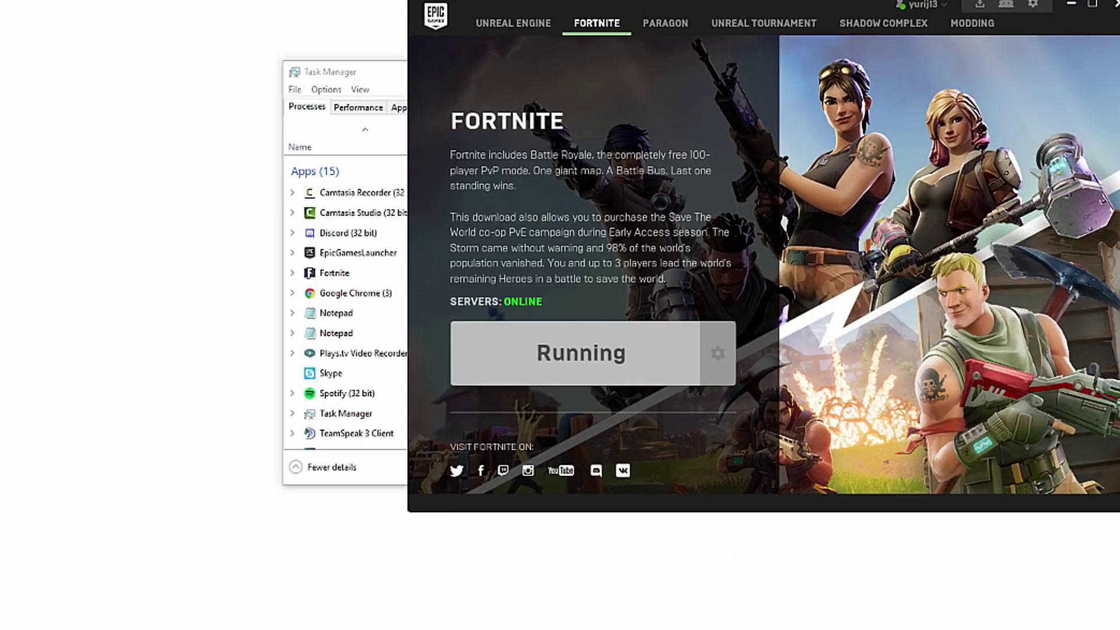
{"action": "left_click", "coordinate": [1075, 4]}
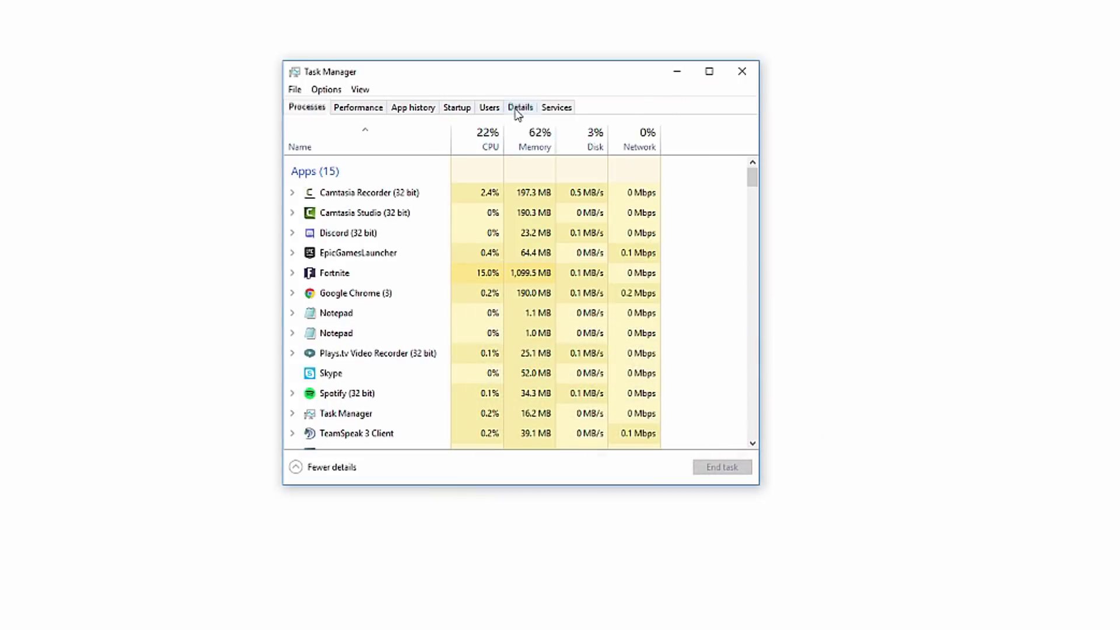
{"action": "left_click", "coordinate": [520, 108]}
{"action": "scroll", "coordinate": [377, 304], "scroll_direction": "down", "scroll_amount": 18}
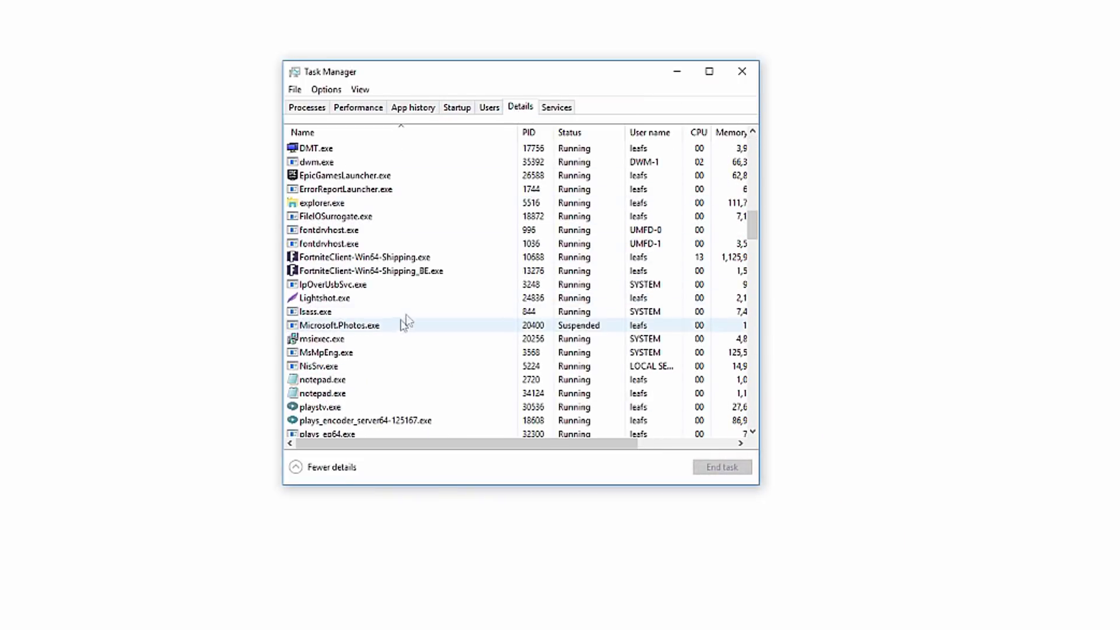
{"action": "left_click", "coordinate": [438, 257]}
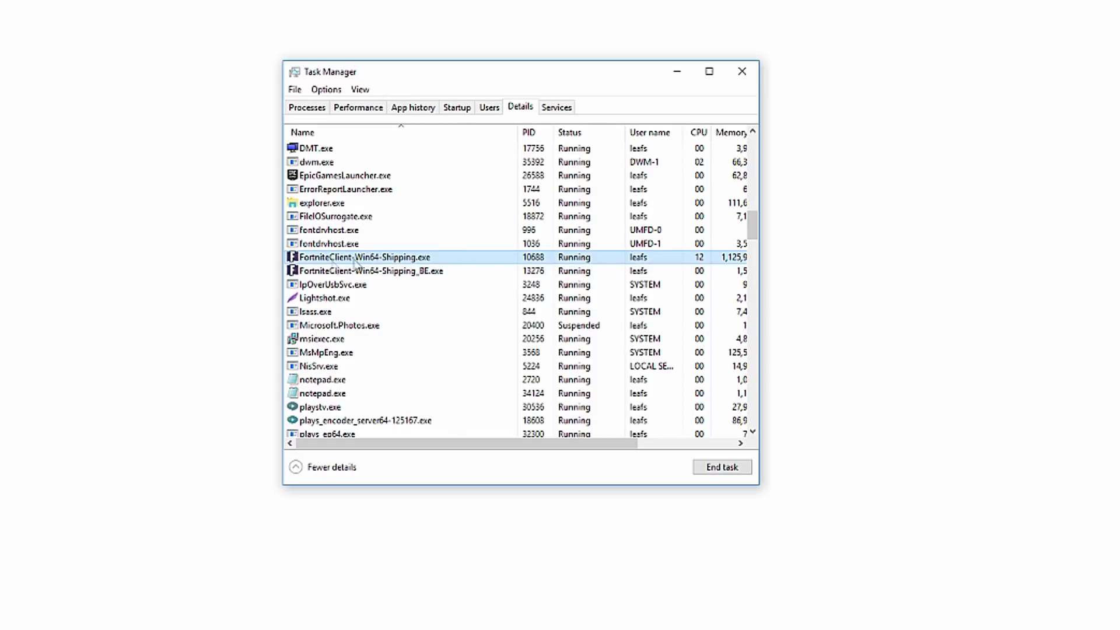
Change the priority of FortniteClient-Win64-Shipping.exe to Normal and confirm the change.
{"action": "right_click", "coordinate": [489, 265]}
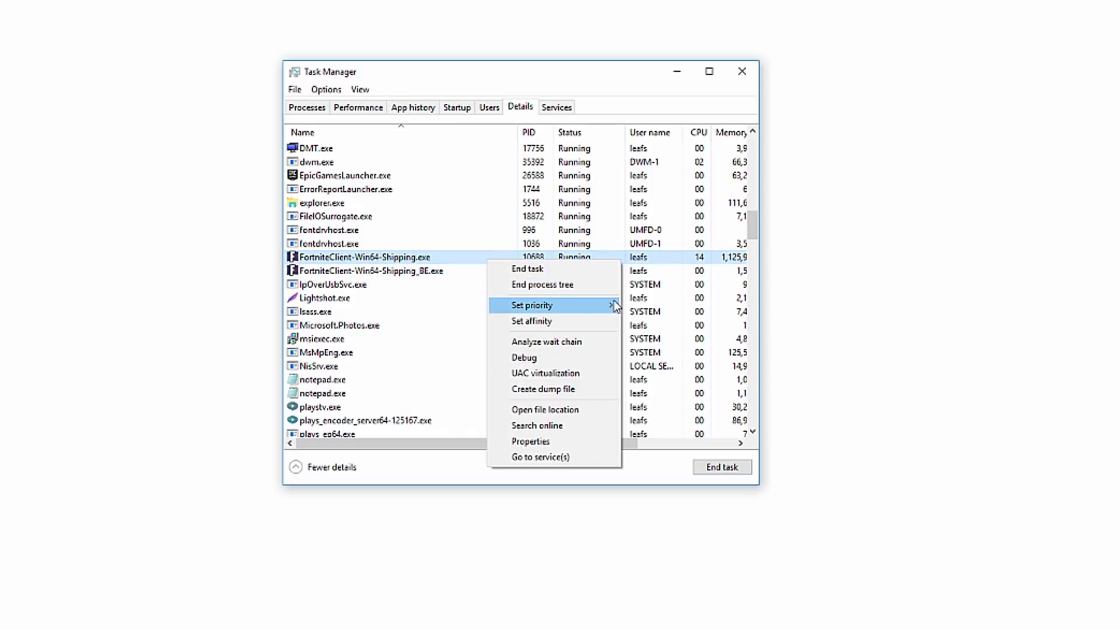
{"action": "mouse_move", "coordinate": [610, 305]}
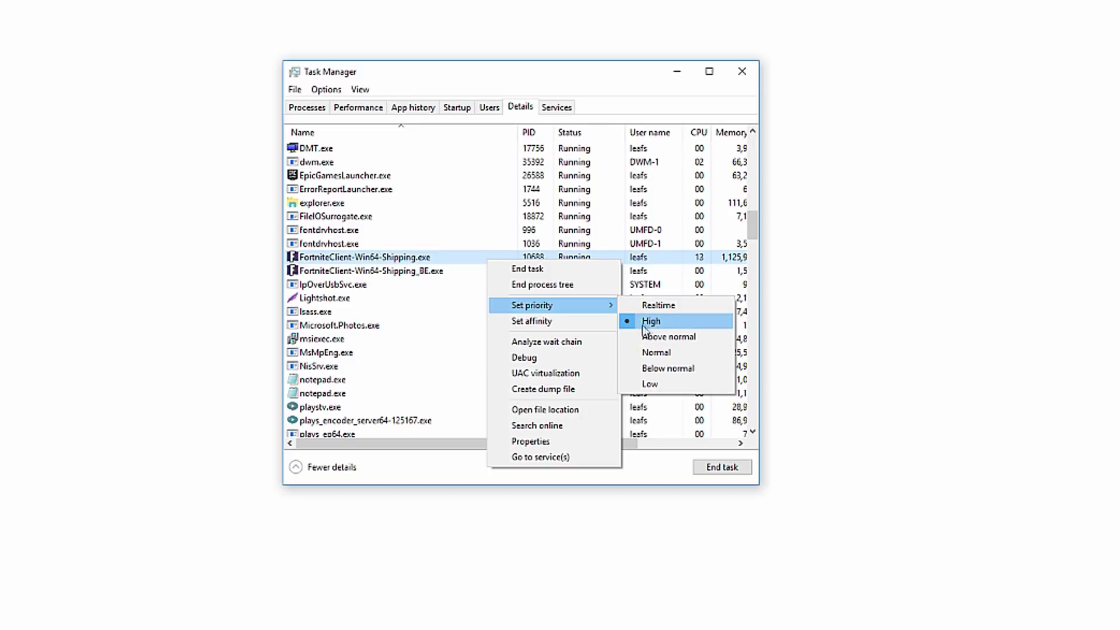
{"action": "left_click", "coordinate": [665, 353]}
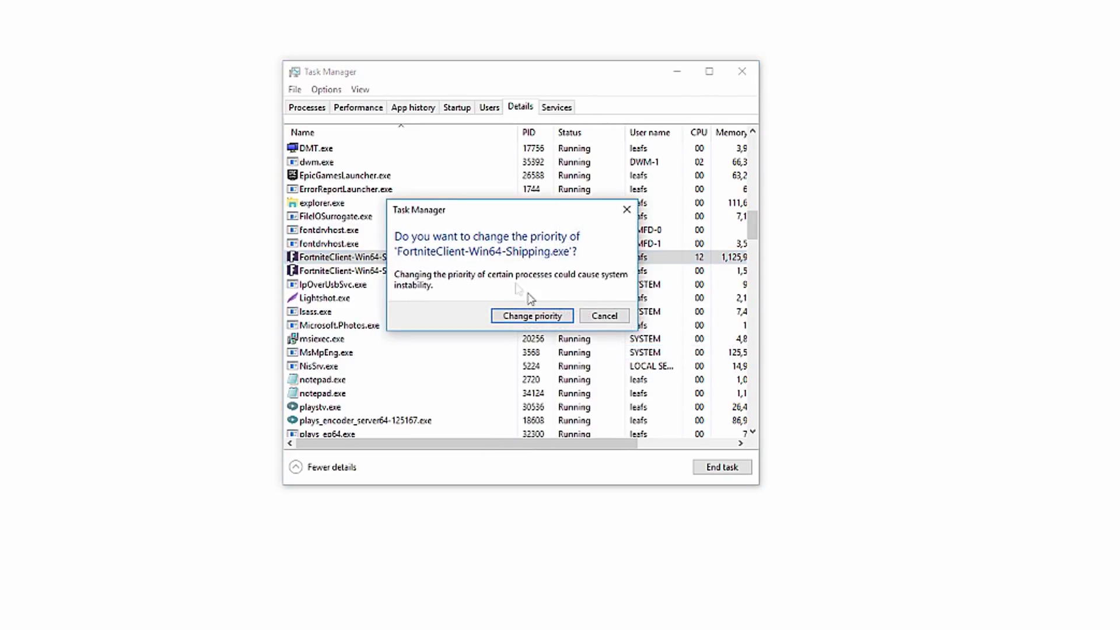
{"action": "left_click", "coordinate": [534, 315]}
Set the priority of the FortniteClient-Win64-Shipping.exe process to High.
{"action": "right_click", "coordinate": [463, 259]}
{"action": "mouse_move", "coordinate": [555, 304]}
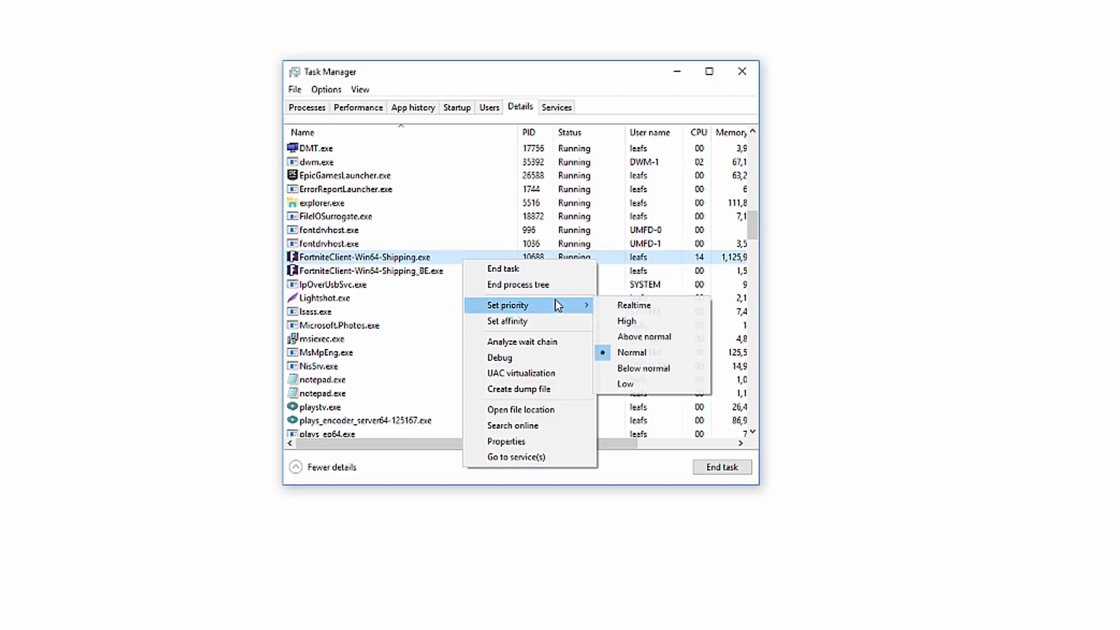
{"action": "left_click", "coordinate": [630, 325]}
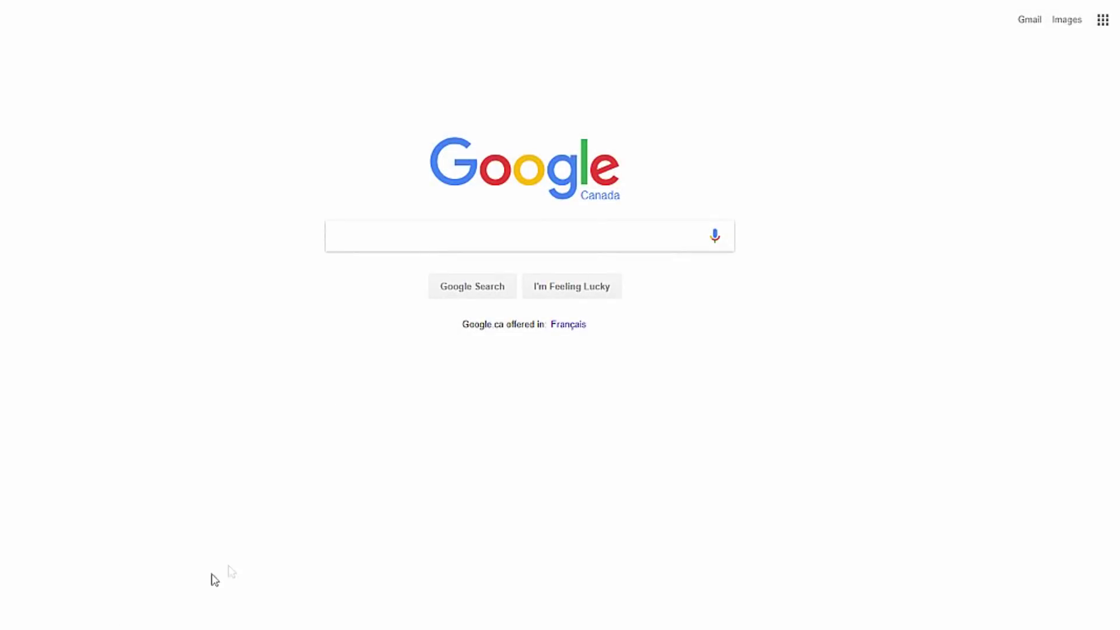
Open File Explorer Options through the Appearance and Personalization category of Control Panel.
{"action": "key", "text": "super"}
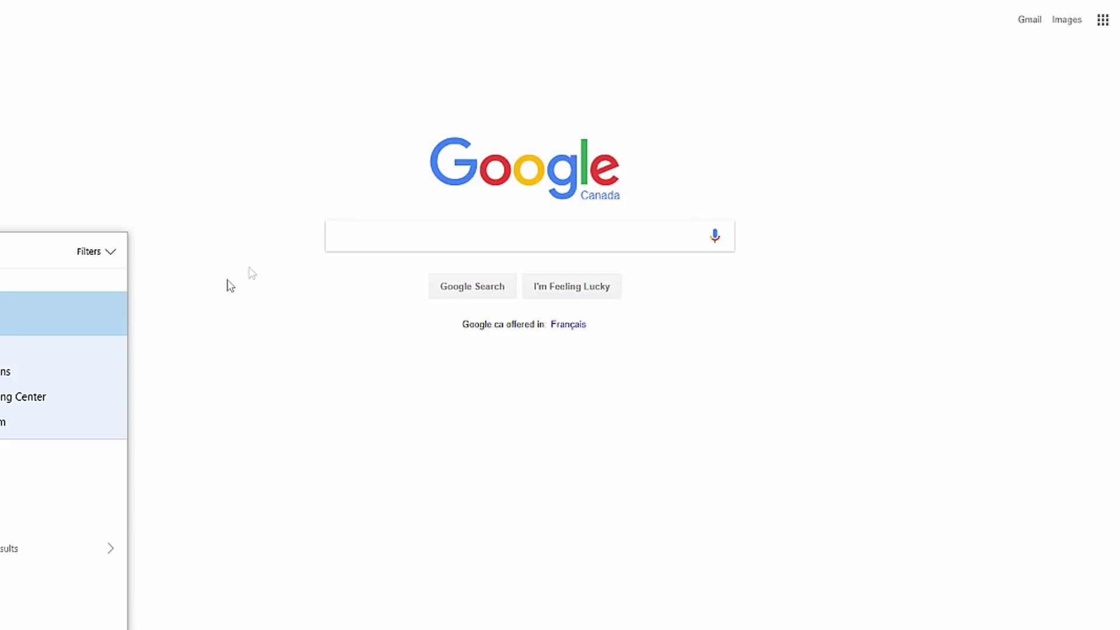
{"action": "left_click", "coordinate": [62, 312]}
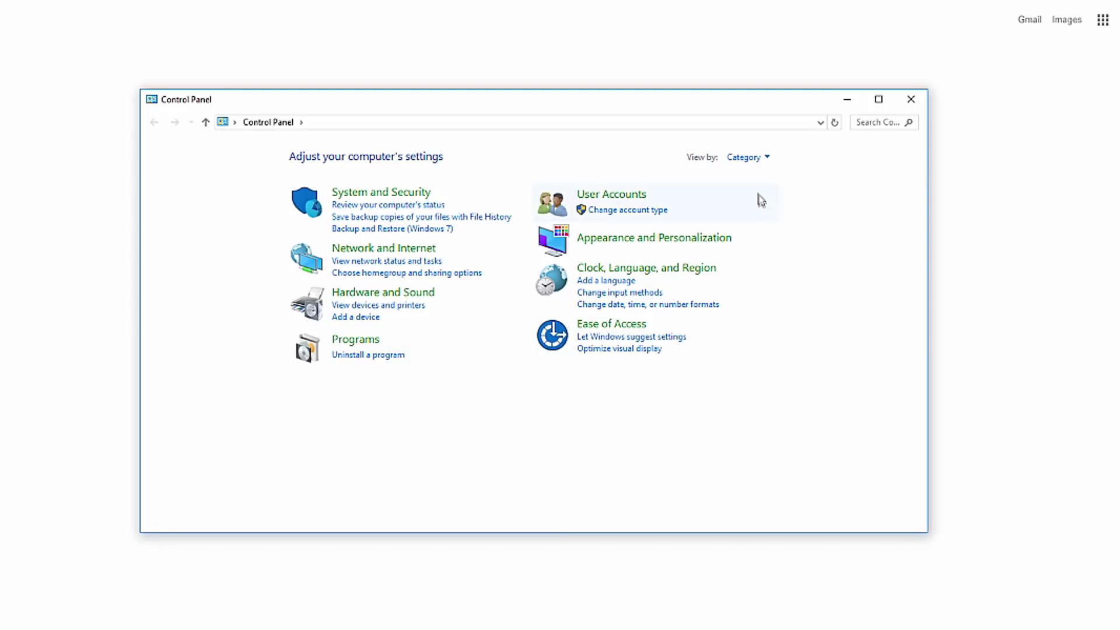
{"action": "left_click", "coordinate": [705, 252]}
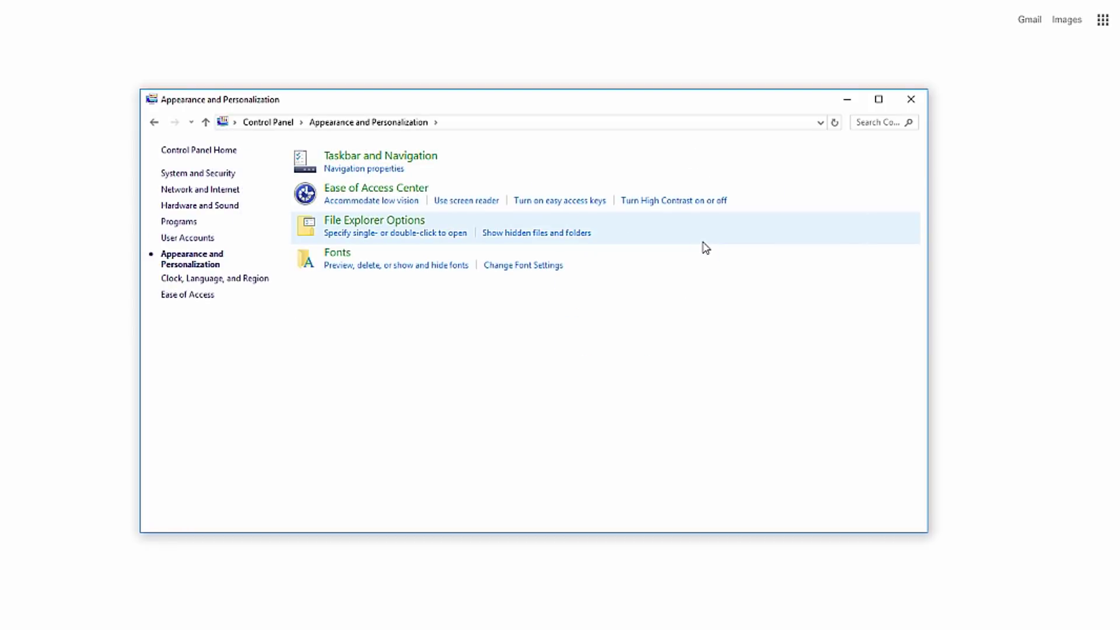
{"action": "left_click", "coordinate": [388, 223]}
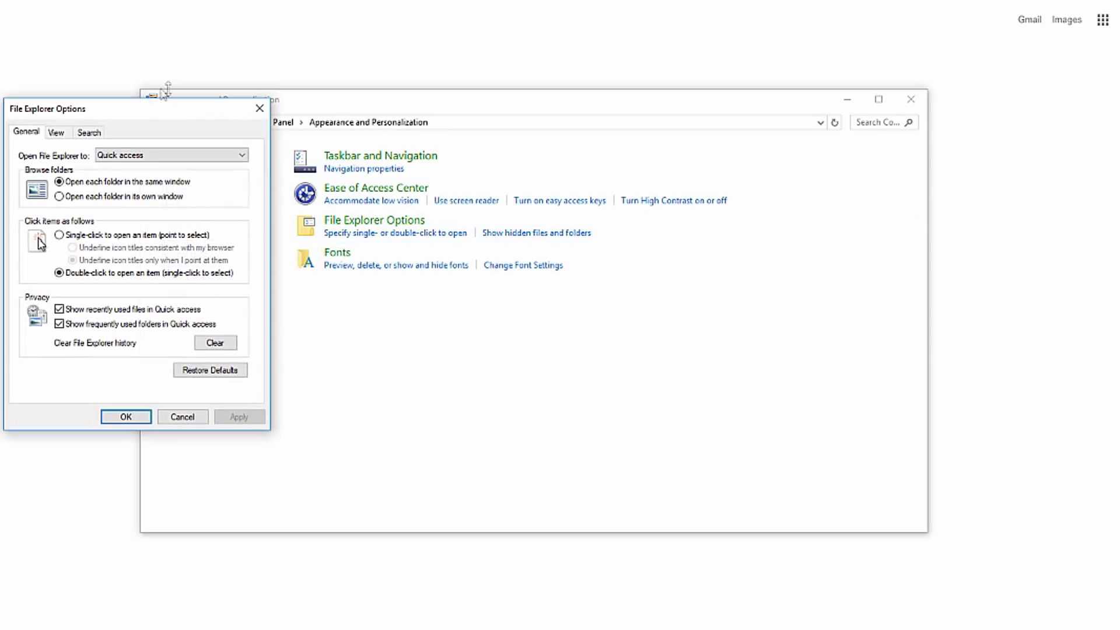
Enable showing hidden files, folders and drives in the folder view settings and apply the change.
{"action": "left_click_drag", "start_coordinate": [128, 108], "coordinate": [651, 140]}
{"action": "left_click", "coordinate": [587, 161]}
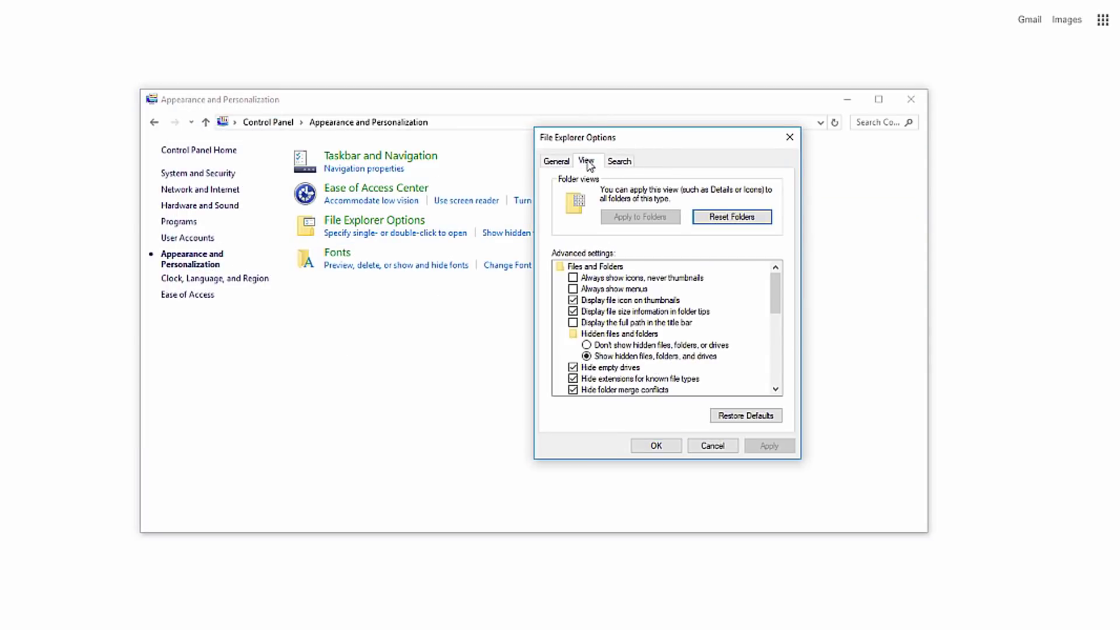
{"action": "left_click", "coordinate": [605, 360]}
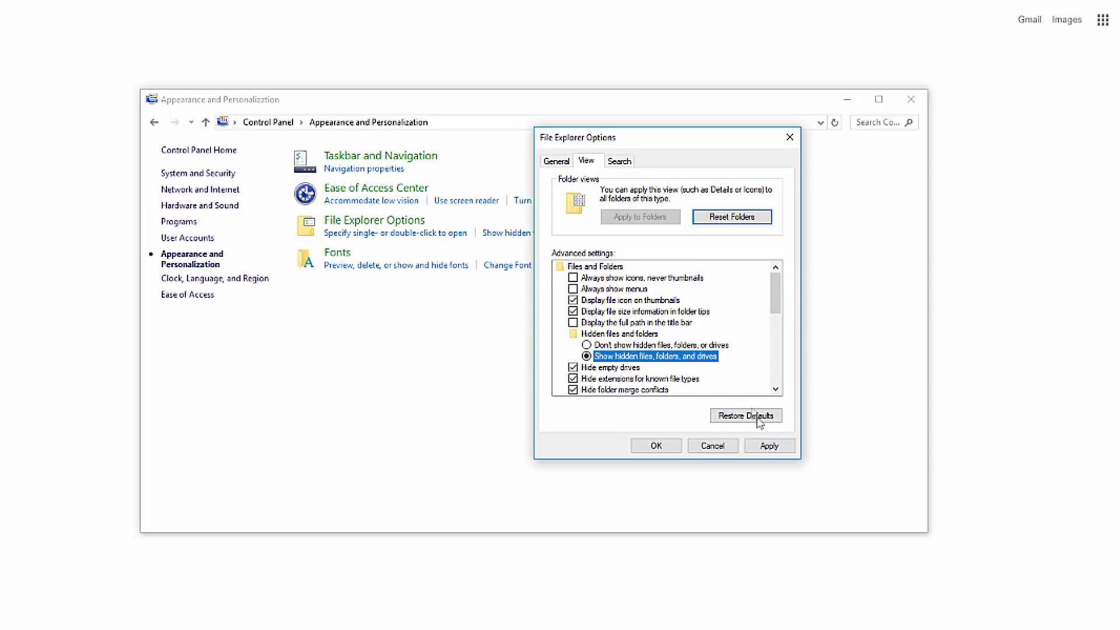
{"action": "left_click", "coordinate": [769, 445]}
{"action": "left_click", "coordinate": [656, 446]}
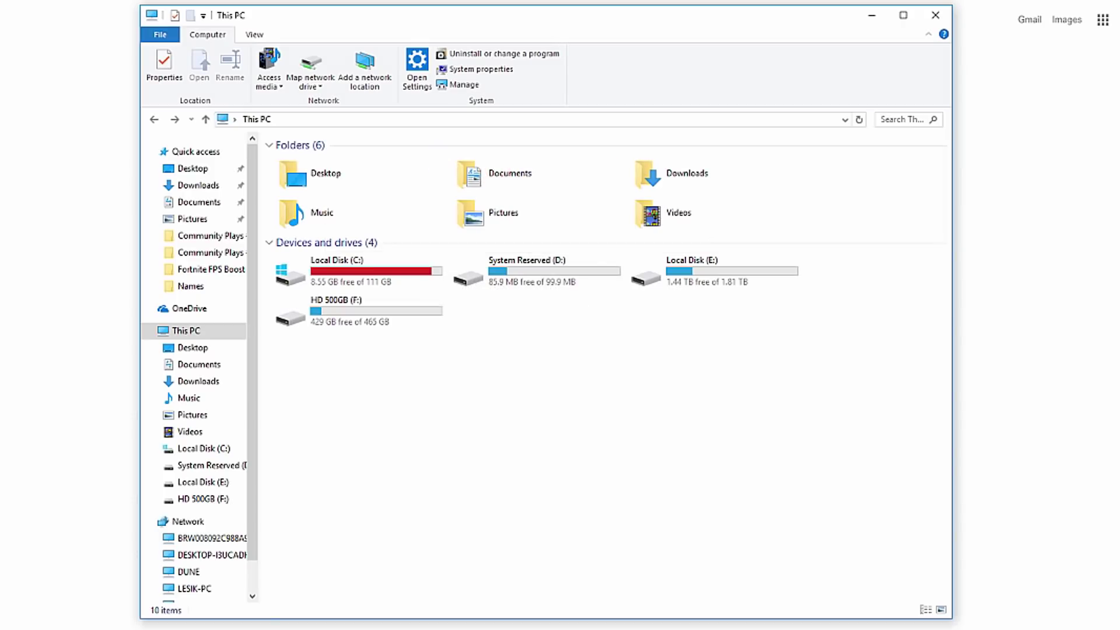
In File Explorer, open the AppData\Local folder inside the user's profile folder on Local Disk (C:).
{"action": "double_click", "coordinate": [351, 268]}
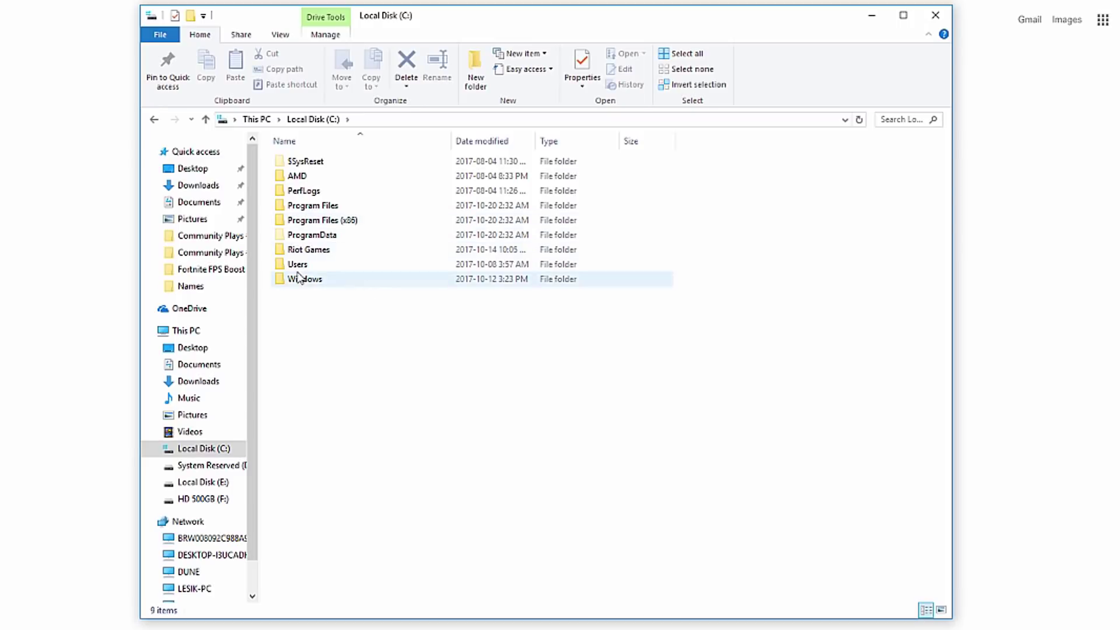
{"action": "double_click", "coordinate": [297, 266]}
{"action": "left_click", "coordinate": [330, 225]}
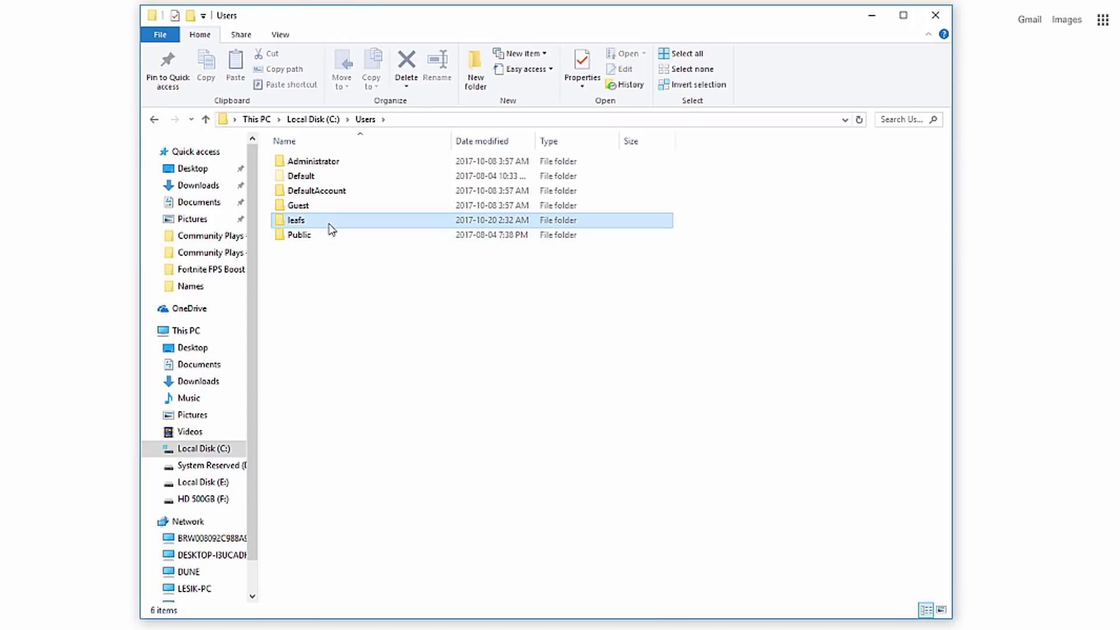
{"action": "double_click", "coordinate": [331, 227]}
{"action": "left_click", "coordinate": [353, 235]}
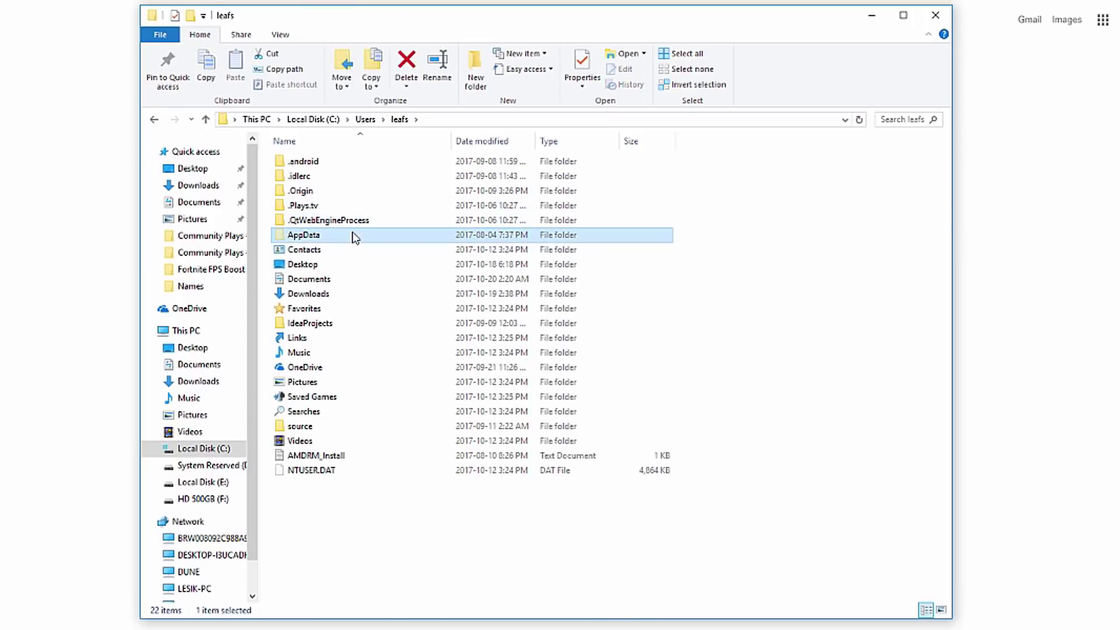
{"action": "double_click", "coordinate": [354, 235]}
{"action": "double_click", "coordinate": [361, 162]}
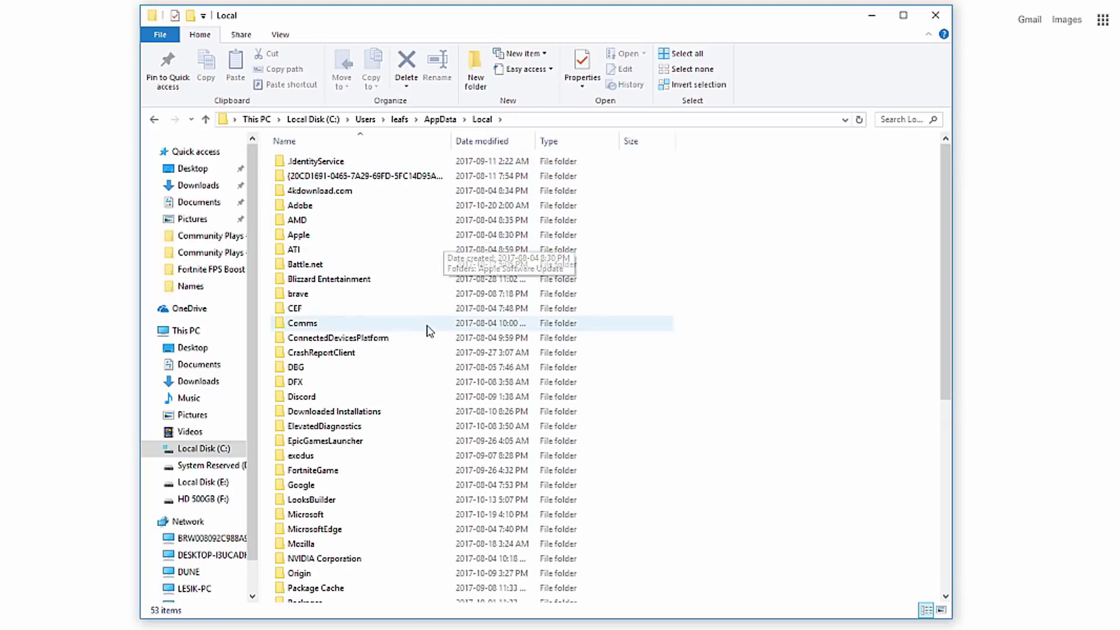
Open the FortniteGame\Saved\Config\WindowsClient folder.
{"action": "scroll", "coordinate": [429, 330], "scroll_direction": "down", "scroll_amount": 4}
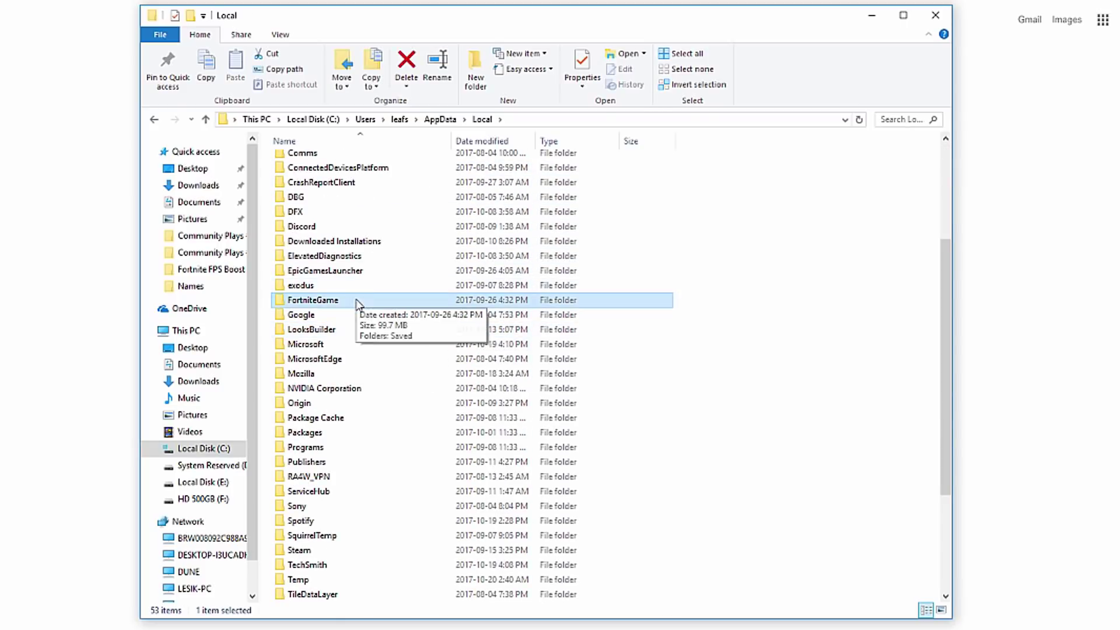
{"action": "double_click", "coordinate": [346, 300]}
{"action": "left_click", "coordinate": [340, 167]}
{"action": "double_click", "coordinate": [341, 168]}
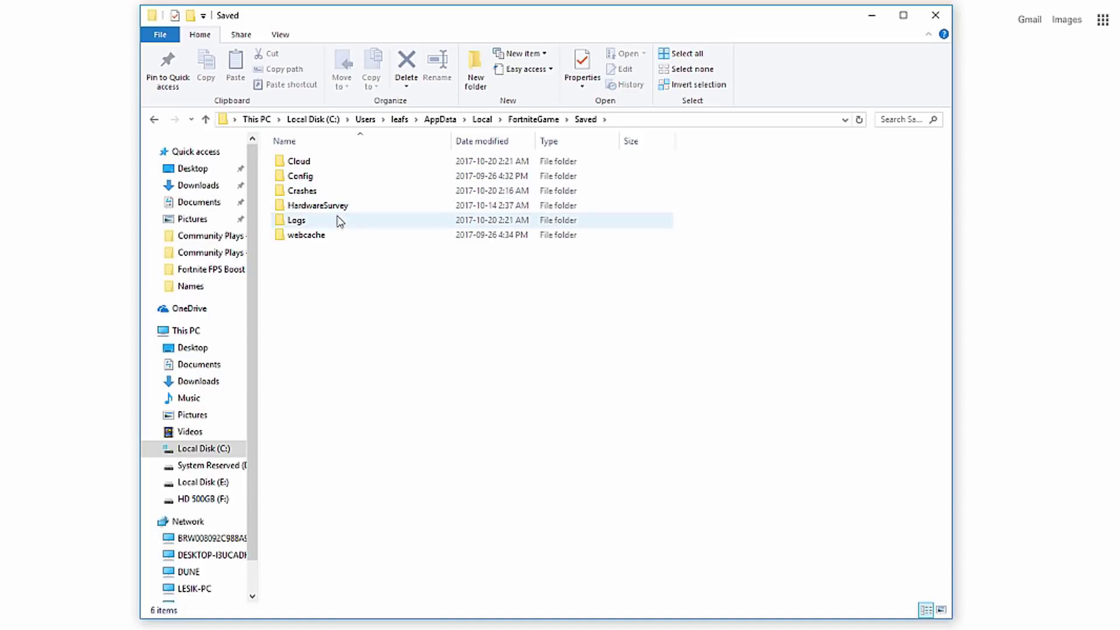
{"action": "double_click", "coordinate": [352, 177]}
{"action": "double_click", "coordinate": [353, 178]}
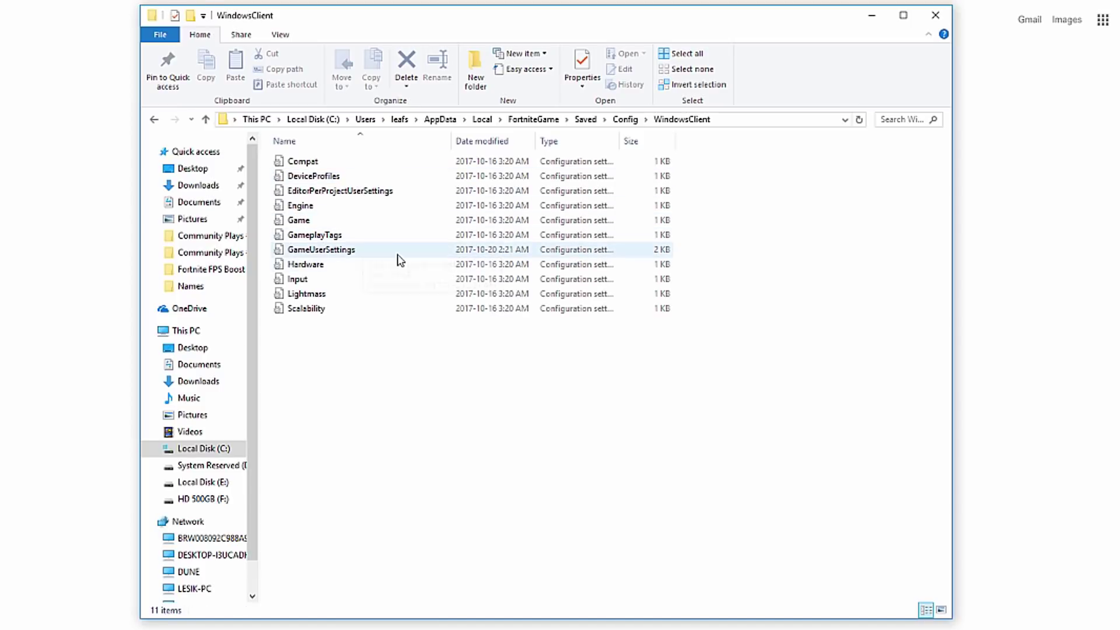
Duplicate the GameUserSettings configuration file in the same folder and rename the copy GameUserSettings2.
{"action": "left_click", "coordinate": [396, 254]}
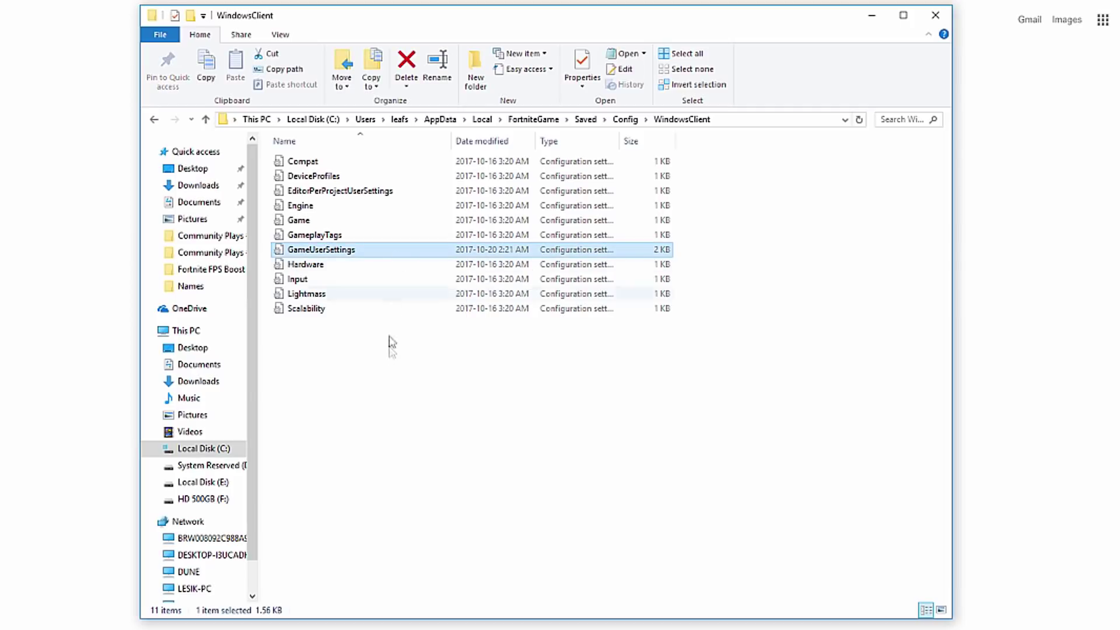
{"action": "key", "text": "ctrl+c"}
{"action": "key", "text": "ctrl+v"}
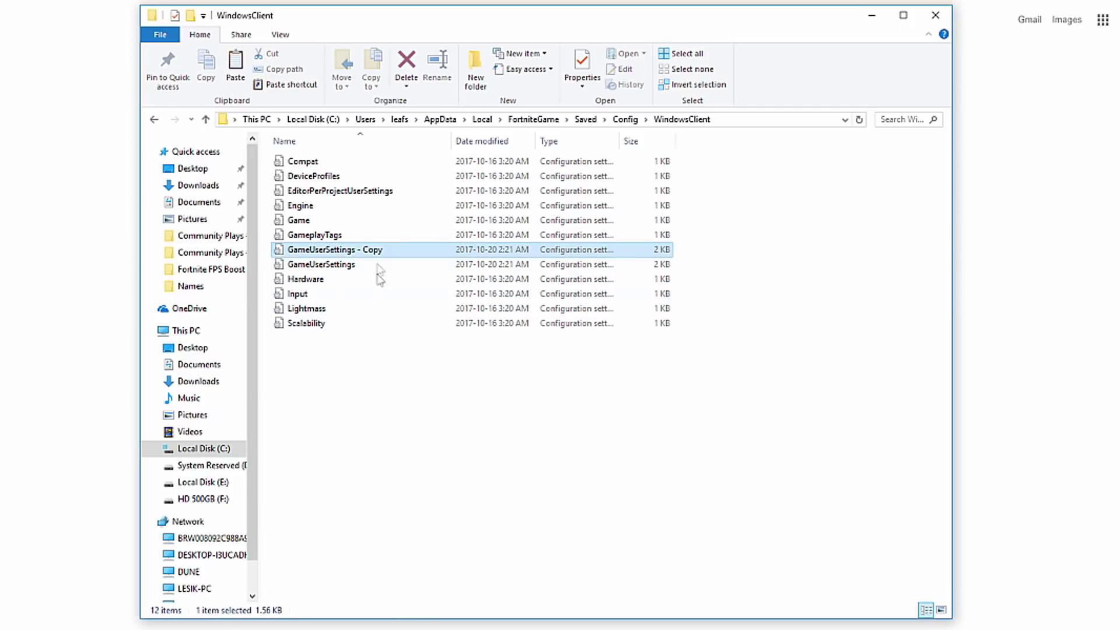
{"action": "right_click", "coordinate": [380, 248]}
{"action": "left_click", "coordinate": [433, 522]}
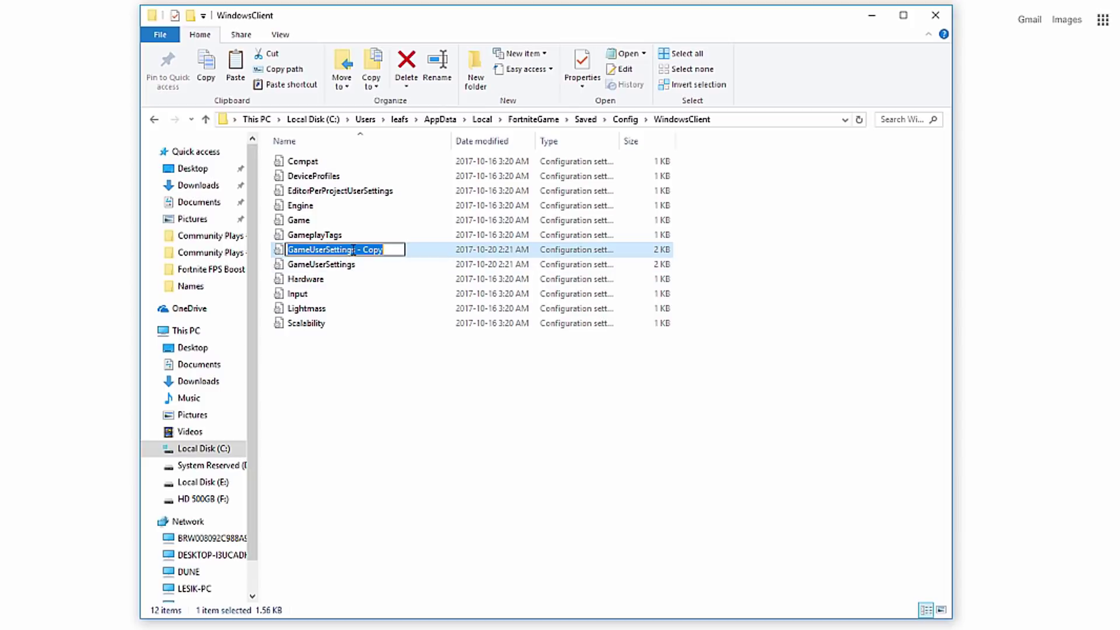
{"action": "left_click_drag", "start_coordinate": [353, 250], "coordinate": [444, 250]}
{"action": "type", "text": "s2"}
{"action": "left_click", "coordinate": [406, 446]}
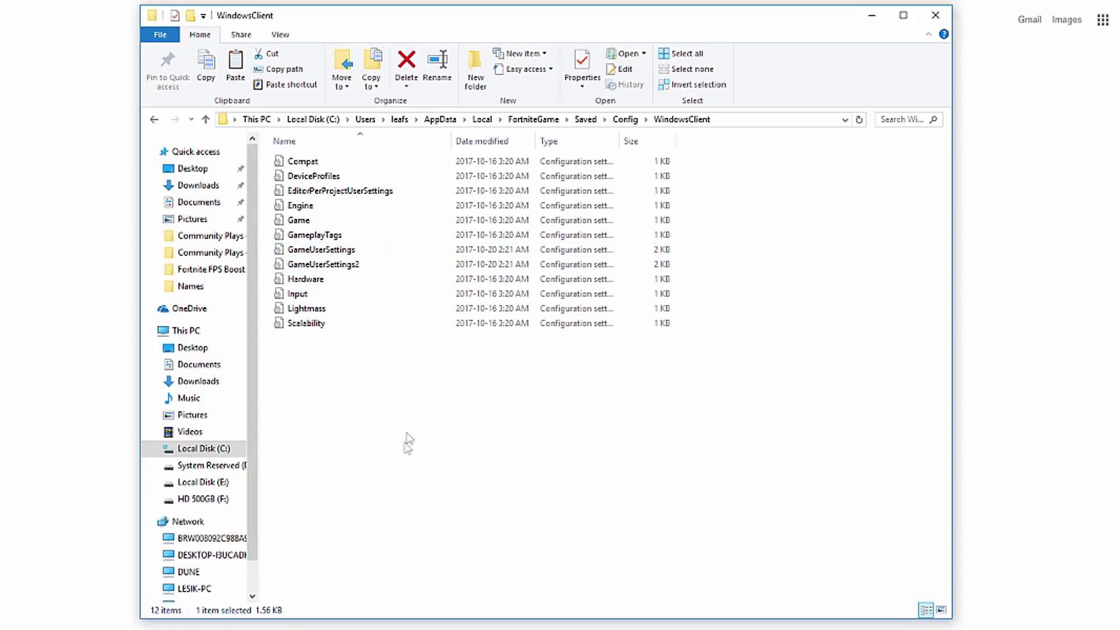
Open the original GameUserSettings file for editing and locate its ResolutionSize and LastUserConfirmedResolutionSize X and Y values.
{"action": "right_click", "coordinate": [378, 254]}
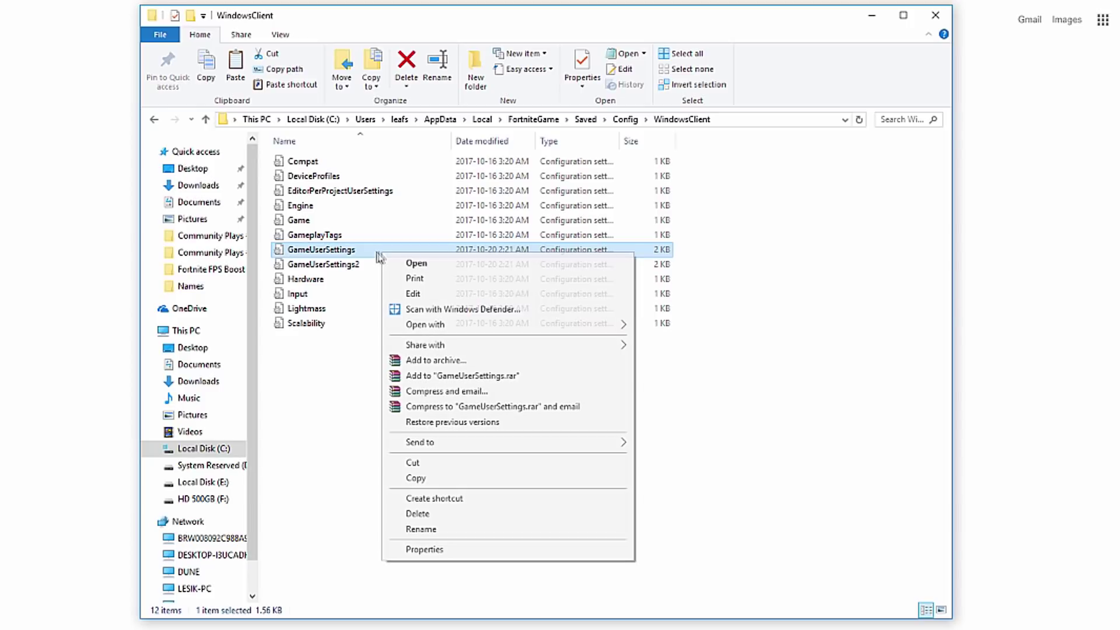
{"action": "left_click", "coordinate": [413, 294]}
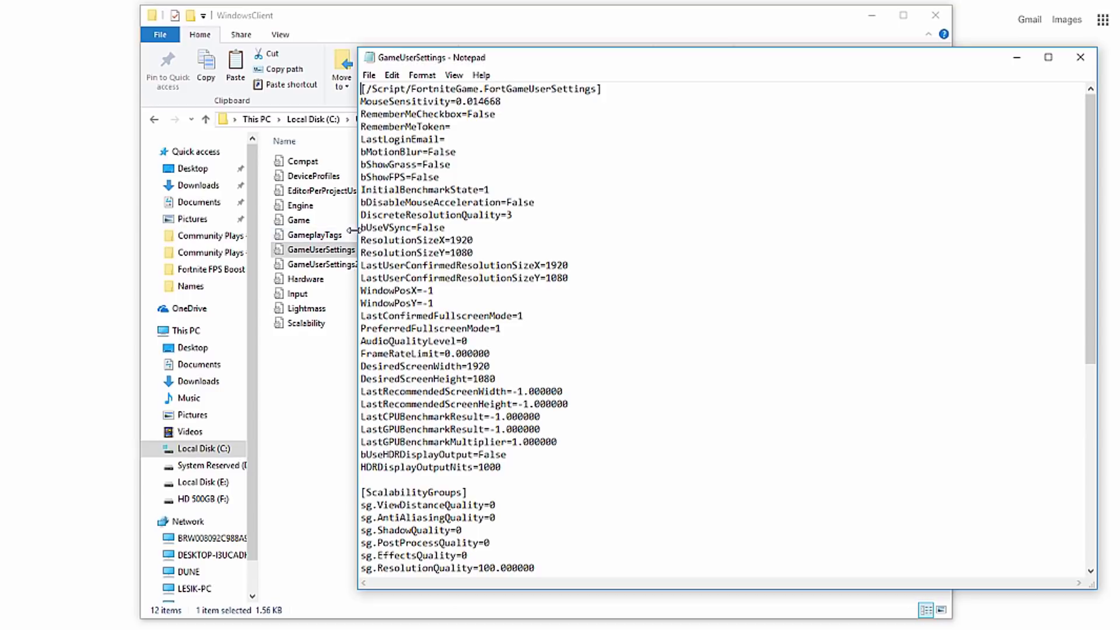
{"action": "left_click_drag", "start_coordinate": [353, 230], "coordinate": [299, 232]}
{"action": "double_click", "coordinate": [399, 240]}
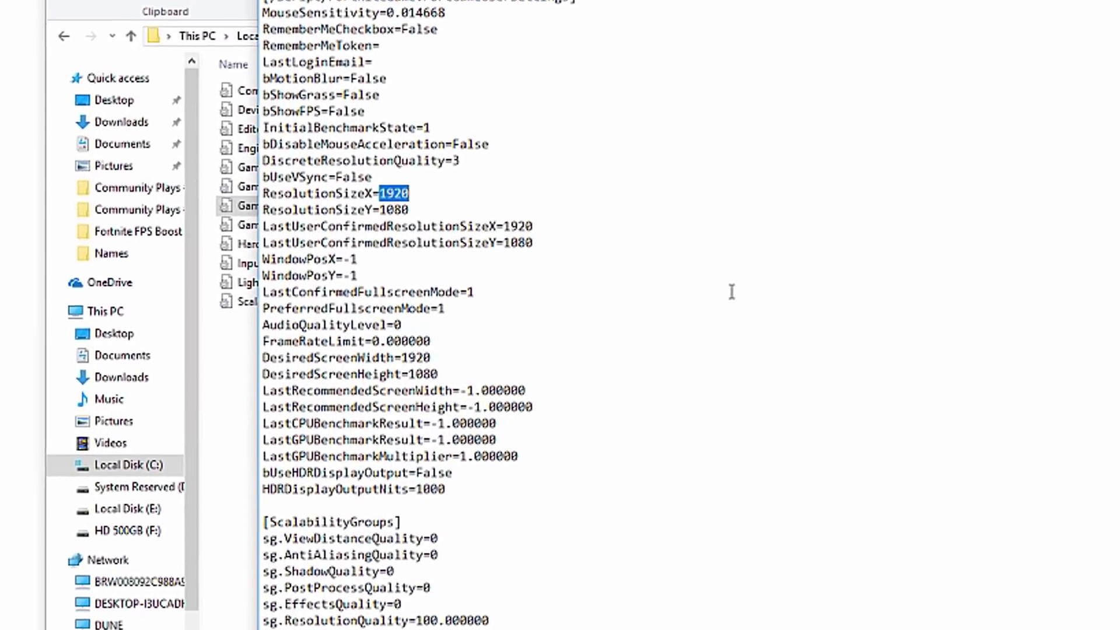
{"action": "double_click", "coordinate": [394, 210]}
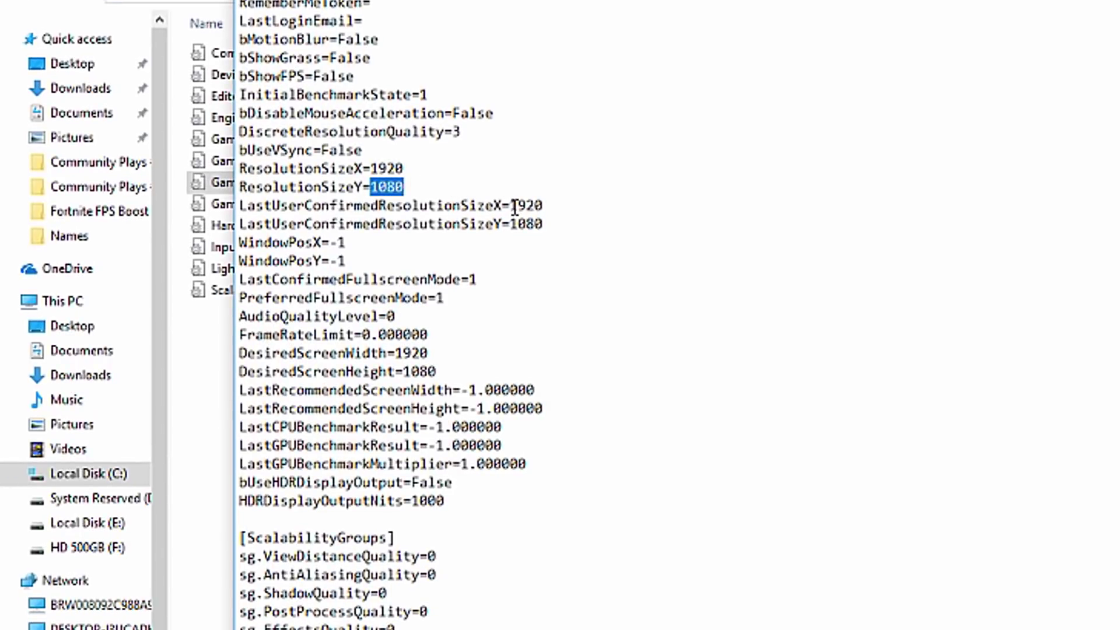
{"action": "double_click", "coordinate": [515, 206]}
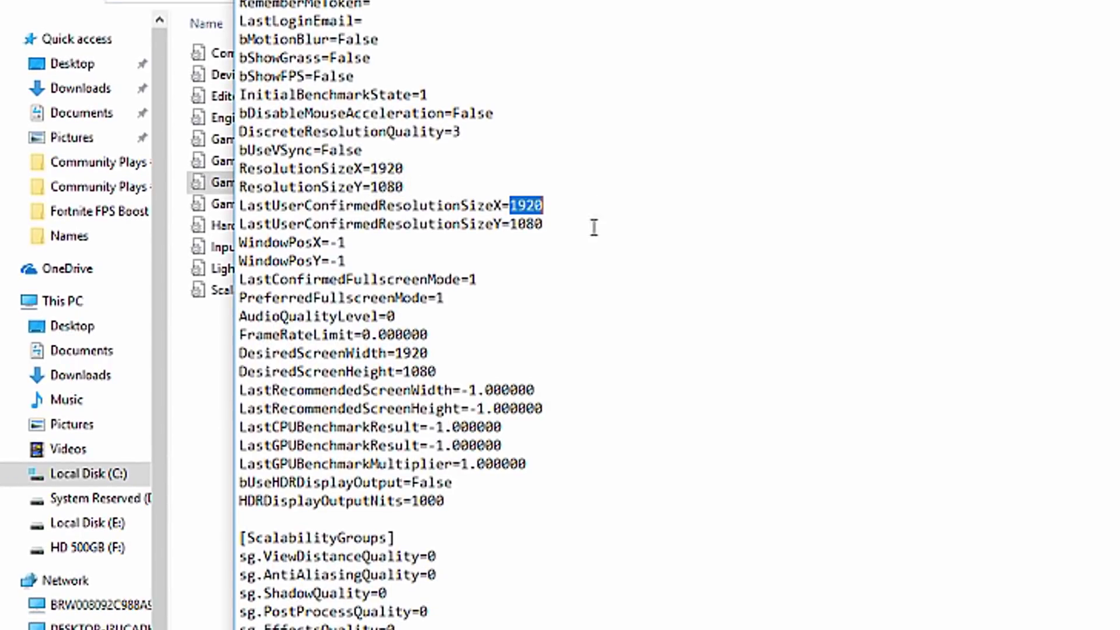
{"action": "double_click", "coordinate": [515, 224]}
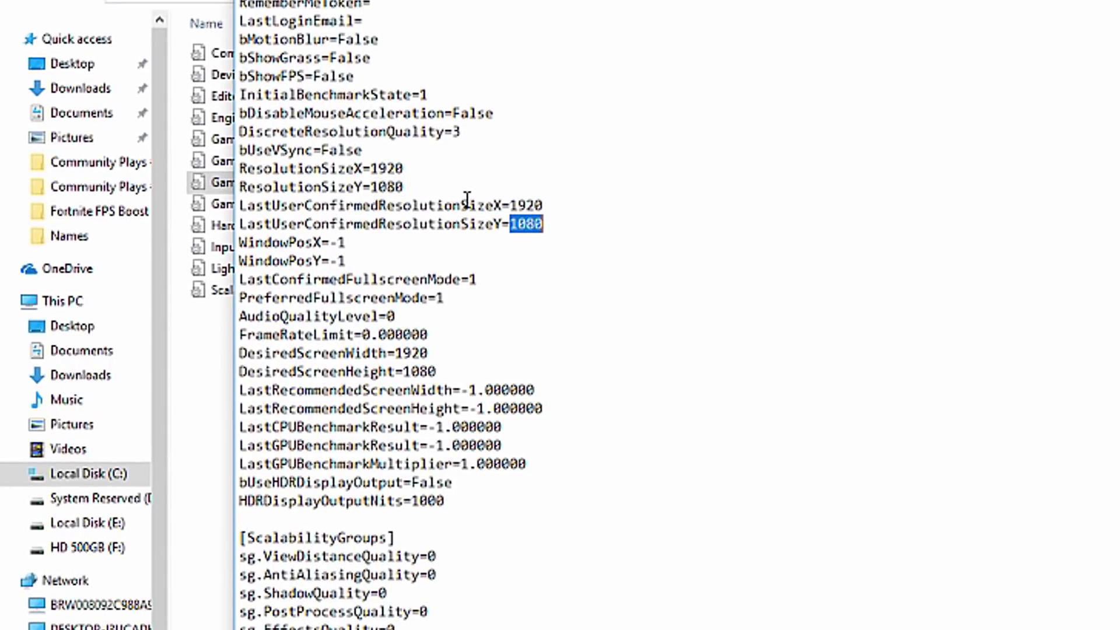
Set ResolutionSizeX to 600 and ResolutionSizeY to 800 in the GameUserSettings file.
{"action": "double_click", "coordinate": [374, 168]}
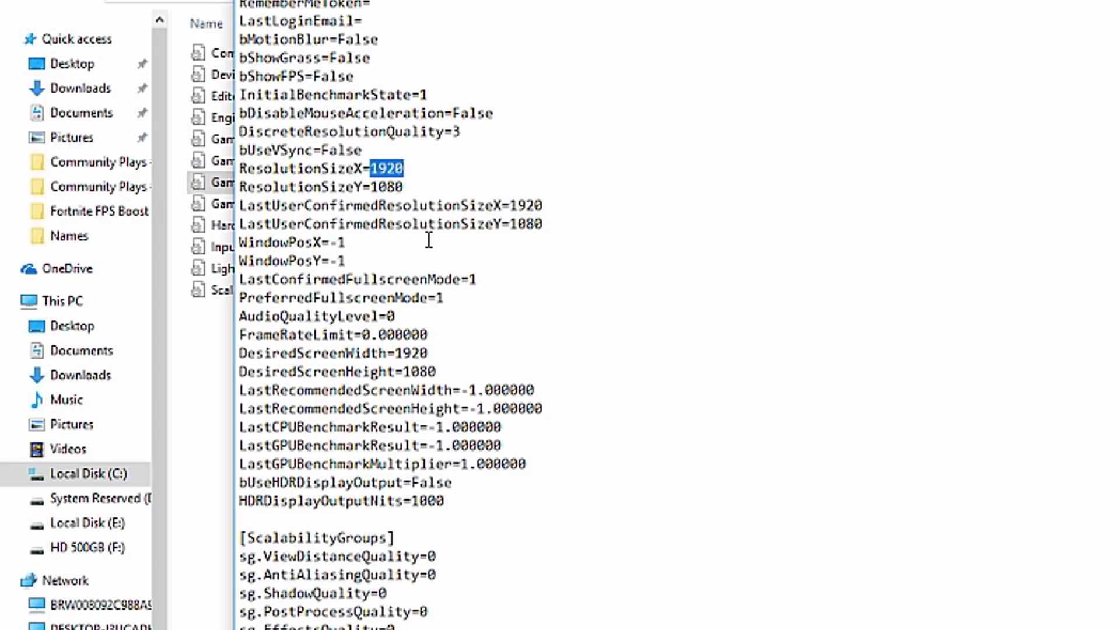
{"action": "type", "text": "600"}
{"action": "left_click_drag", "start_coordinate": [373, 188], "coordinate": [434, 191]}
{"action": "type", "text": "800"}
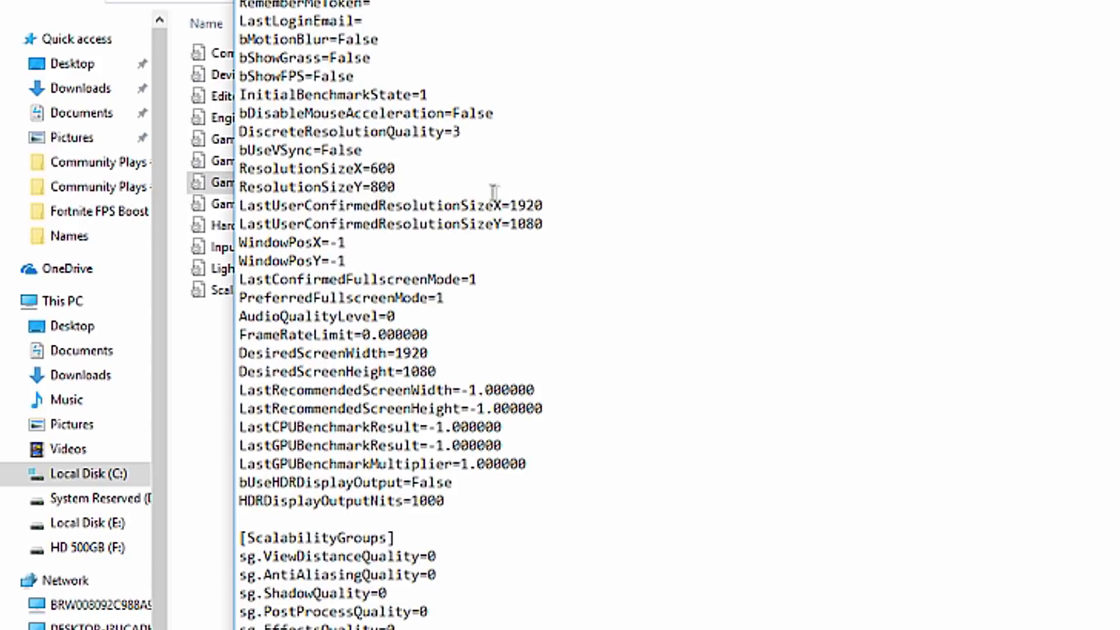
Set LastUserConfirmedResolutionSizeX to 600 and LastUserConfirmedResolutionSizeY to 800, and save the GameUserSettings file.
{"action": "left_click_drag", "start_coordinate": [512, 207], "coordinate": [557, 206]}
{"action": "type", "text": "600"}
{"action": "left_click_drag", "start_coordinate": [511, 224], "coordinate": [583, 223]}
{"action": "type", "text": "800"}
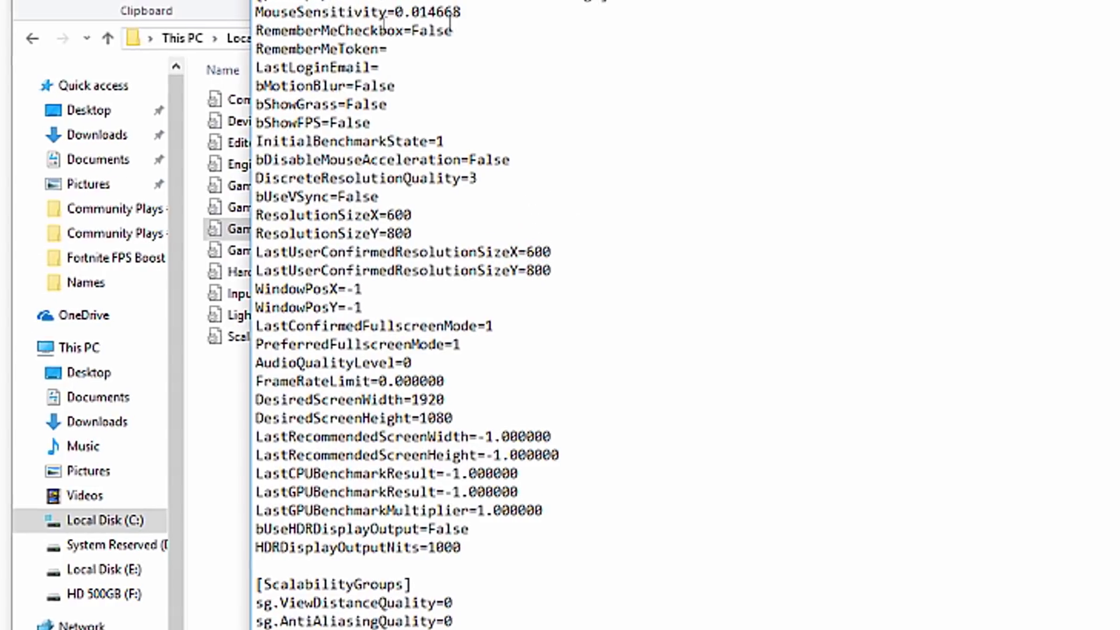
{"action": "left_click", "coordinate": [293, 43]}
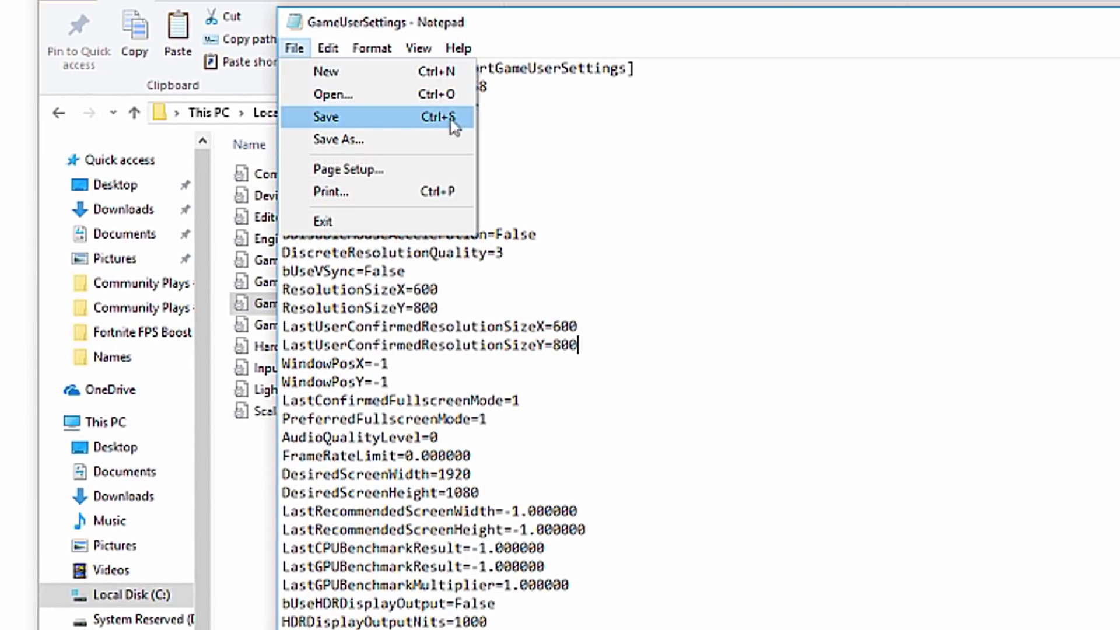
{"action": "left_click", "coordinate": [346, 123]}
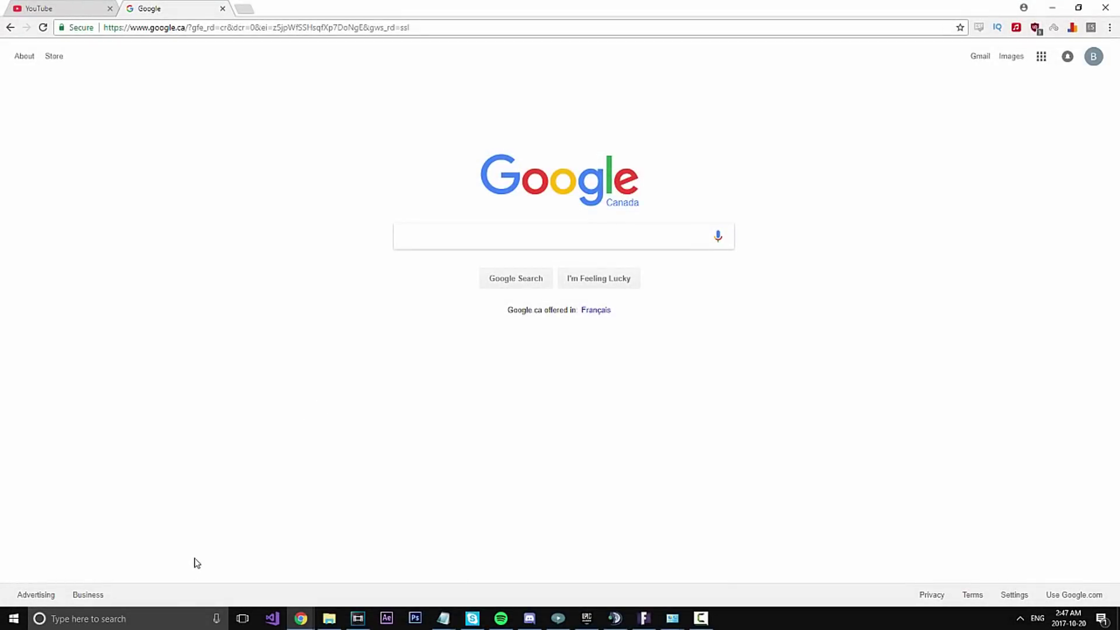
Open Power Options from the System and Security section of Control Panel.
{"action": "left_click", "coordinate": [163, 619]}
{"action": "type", "text": "control"}
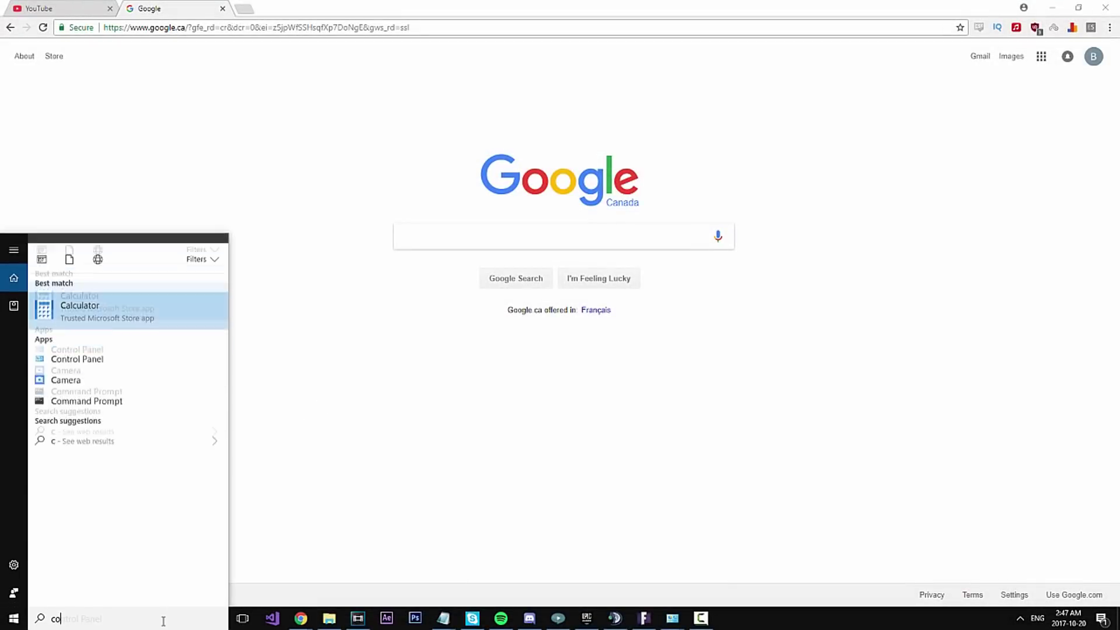
{"action": "left_click", "coordinate": [164, 293]}
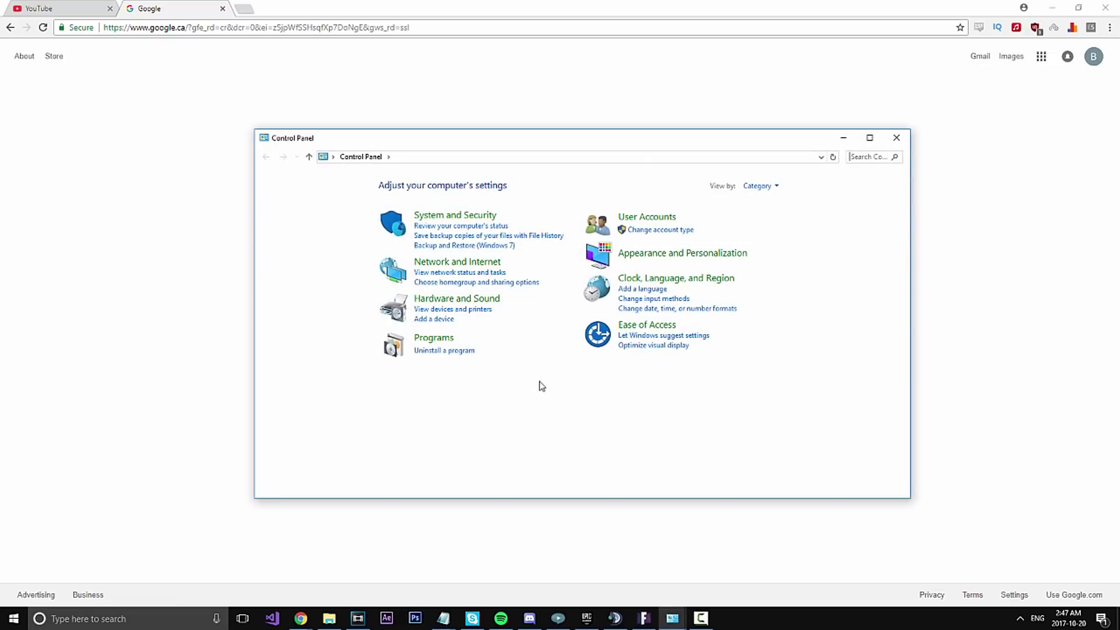
{"action": "left_click", "coordinate": [458, 216]}
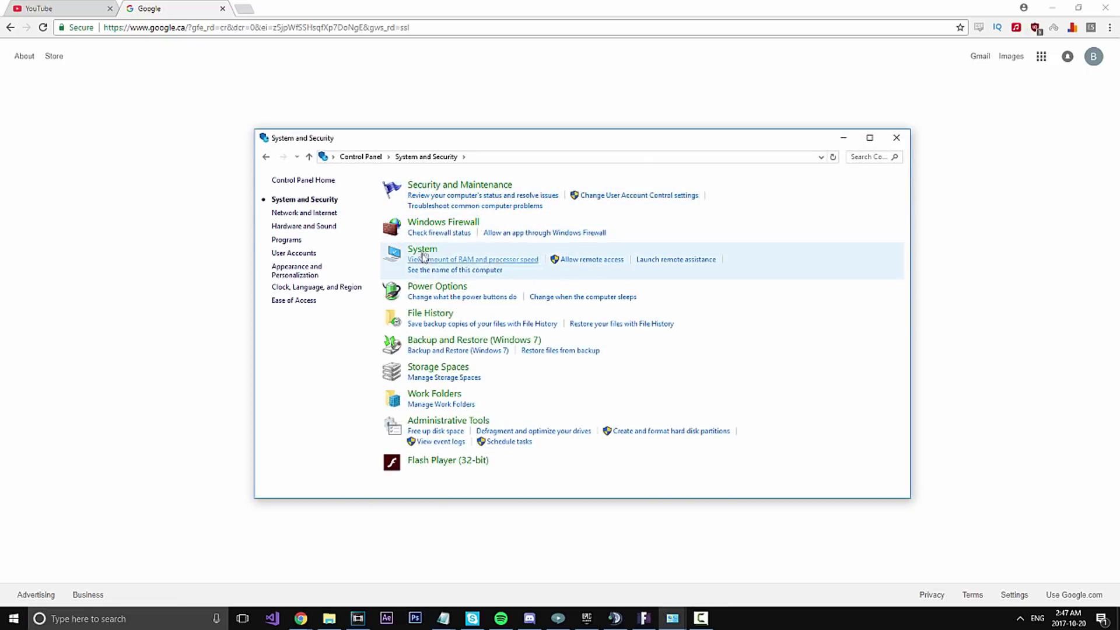
{"action": "left_click", "coordinate": [425, 288]}
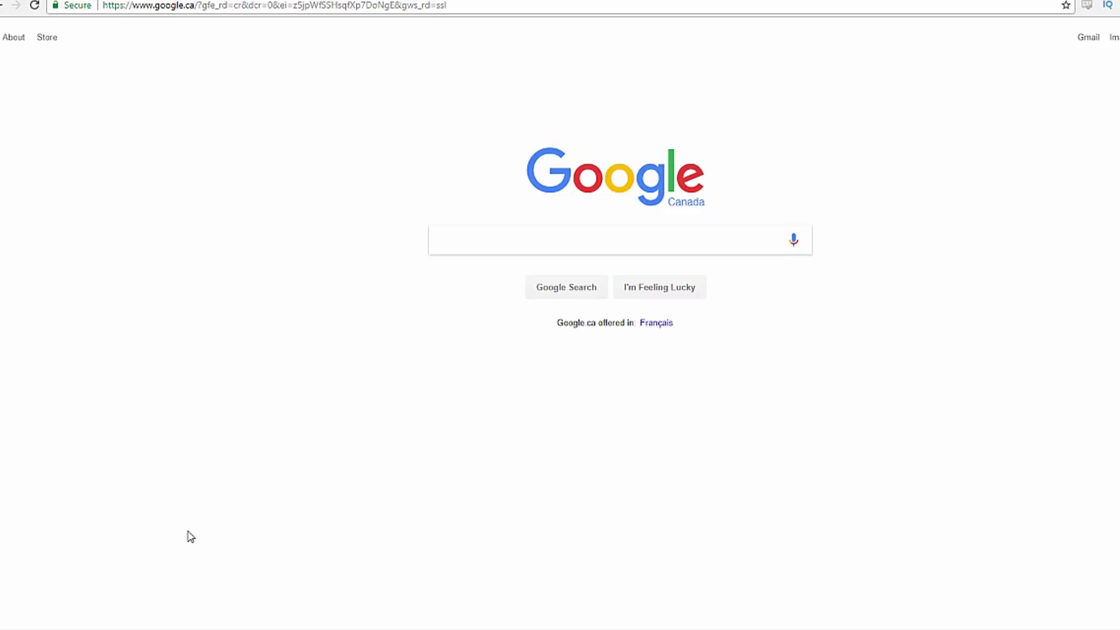
Open the Performance Options dialog through the advanced system settings in Control Panel's System page.
{"action": "key", "text": "super"}
{"action": "type", "text": "control"}
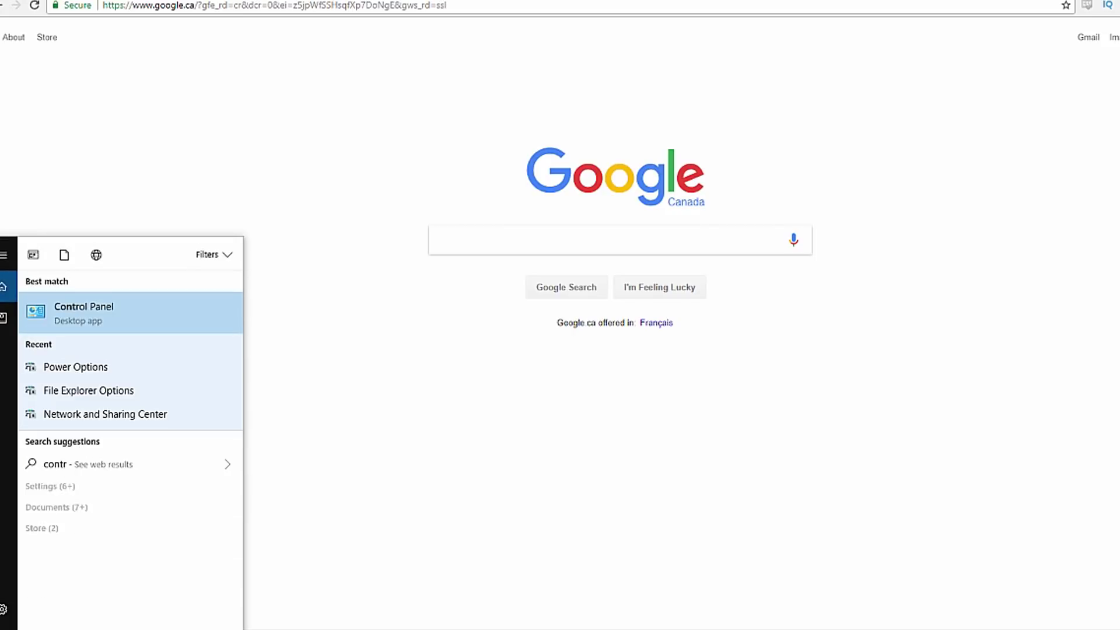
{"action": "left_click", "coordinate": [200, 326]}
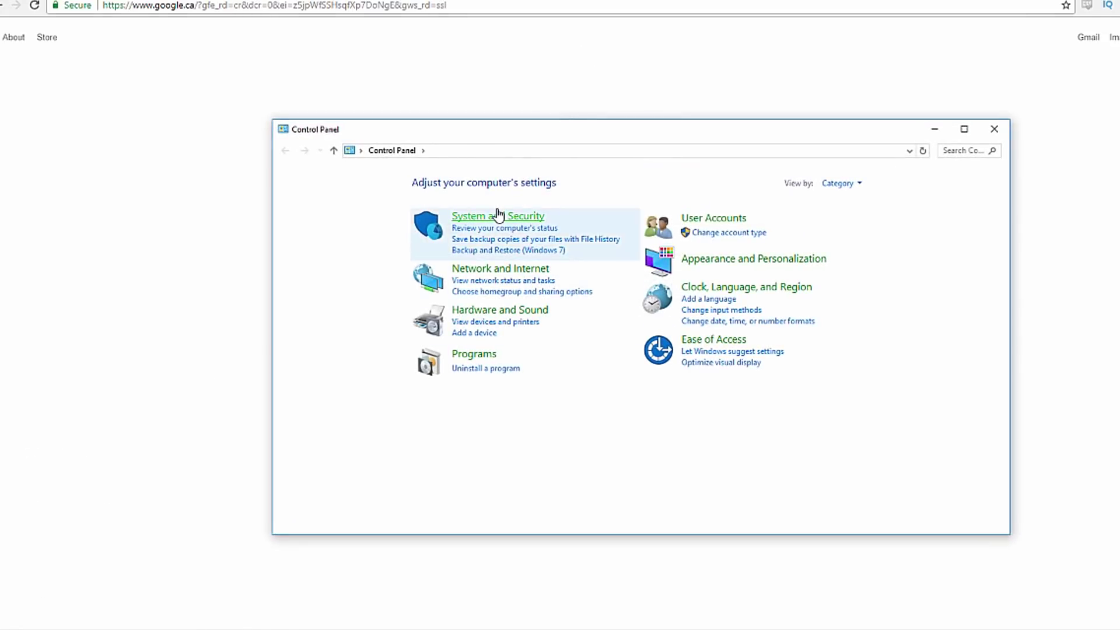
{"action": "left_click", "coordinate": [493, 216]}
{"action": "left_click", "coordinate": [474, 255]}
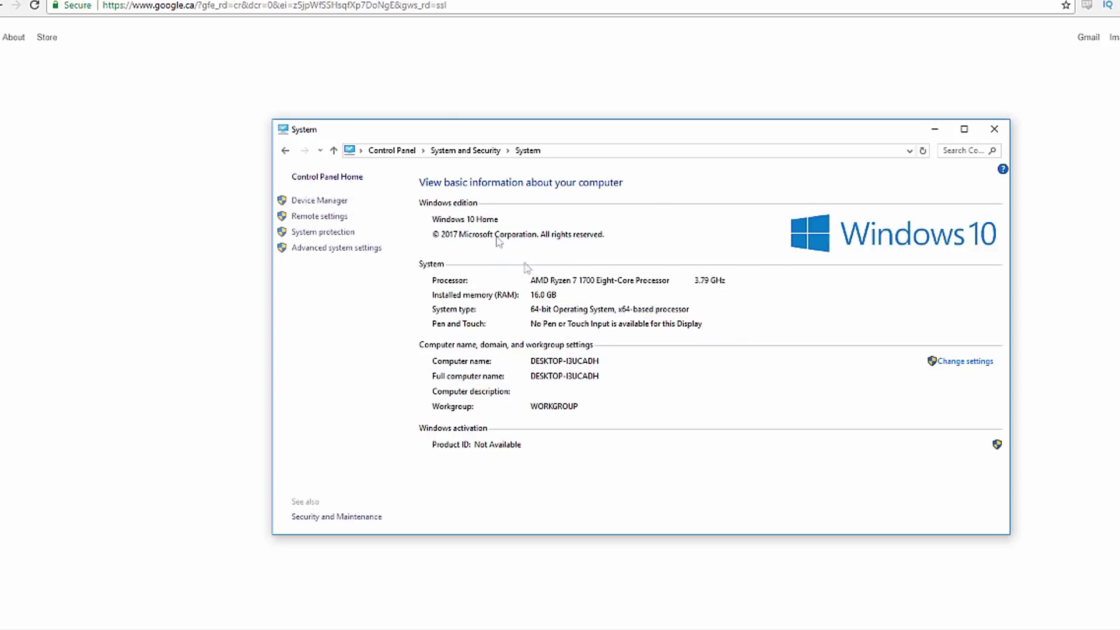
{"action": "left_click", "coordinate": [346, 247]}
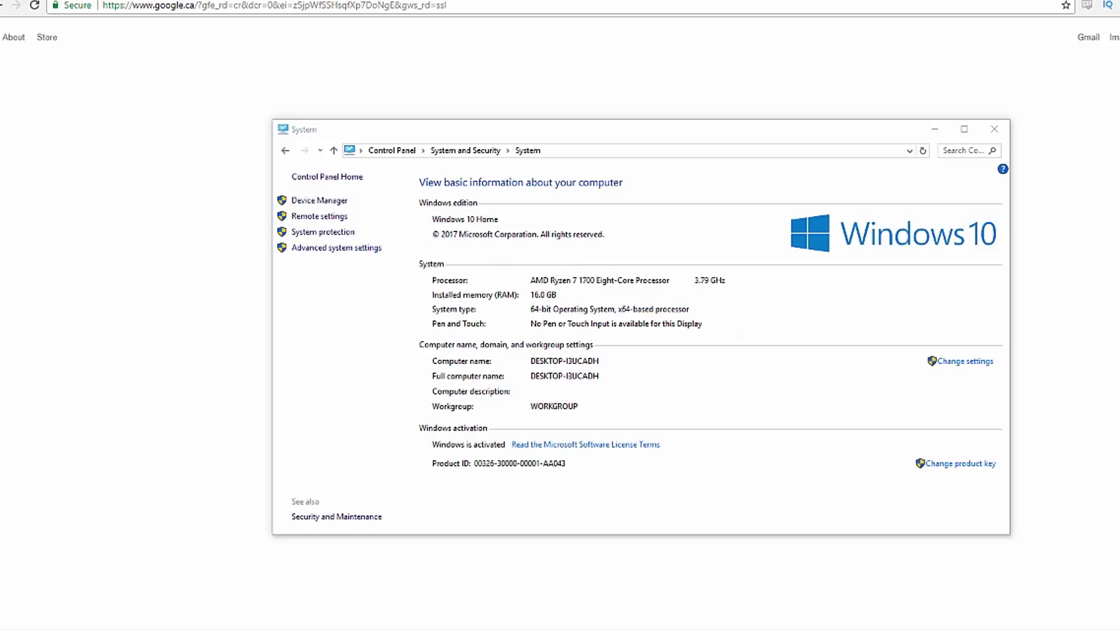
{"action": "left_click", "coordinate": [825, 214]}
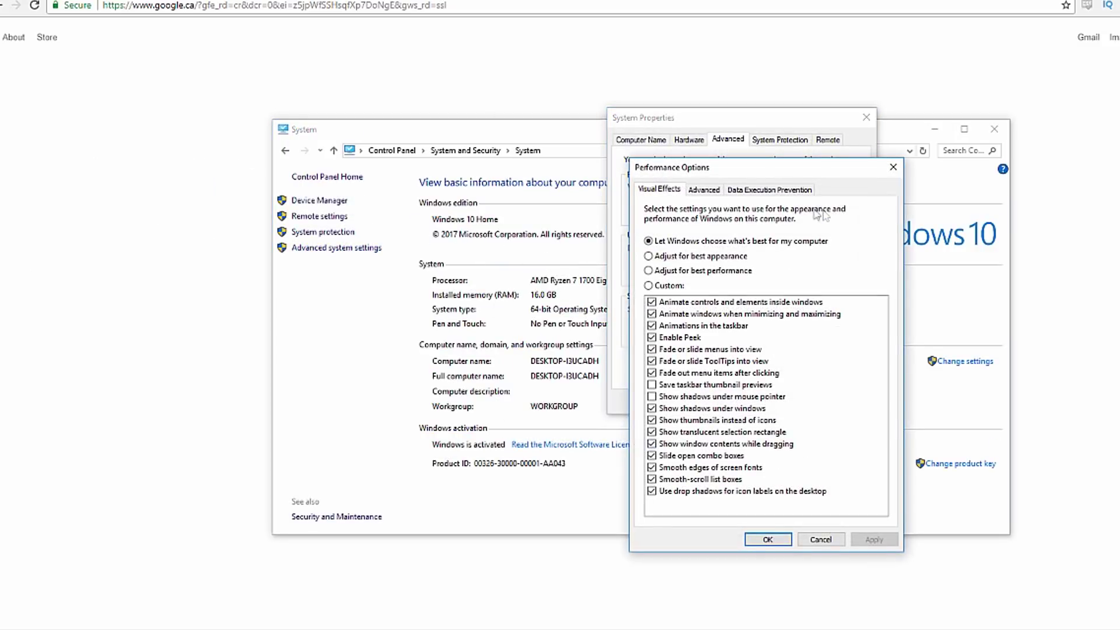
Set the Windows visual effects to Adjust for best performance, apply the change and close Performance Options.
{"action": "left_click", "coordinate": [723, 272]}
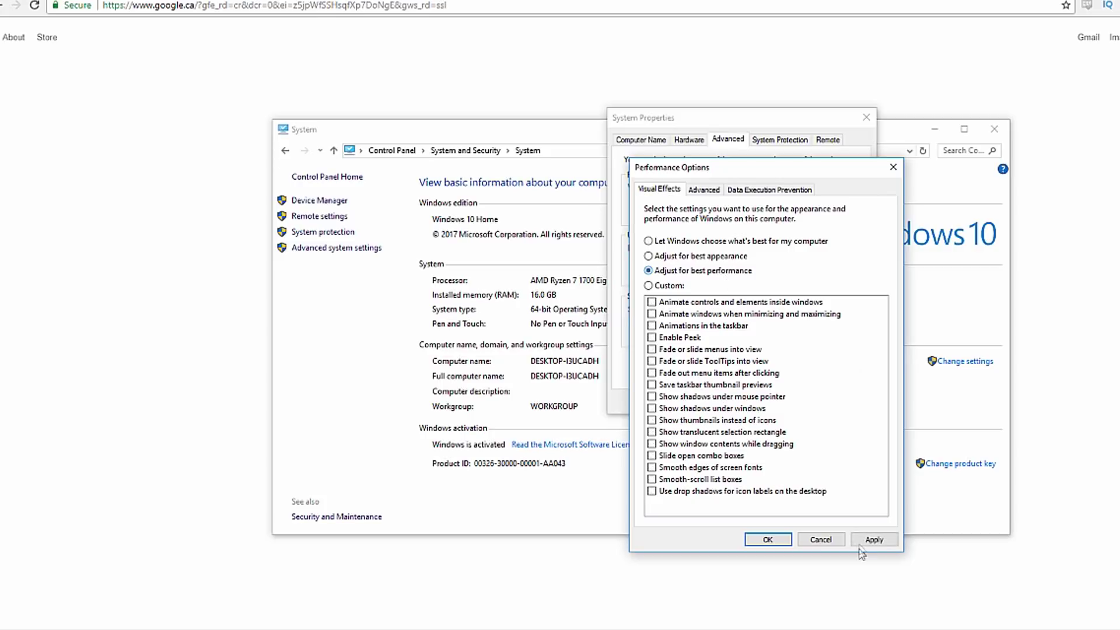
{"action": "left_click", "coordinate": [868, 538]}
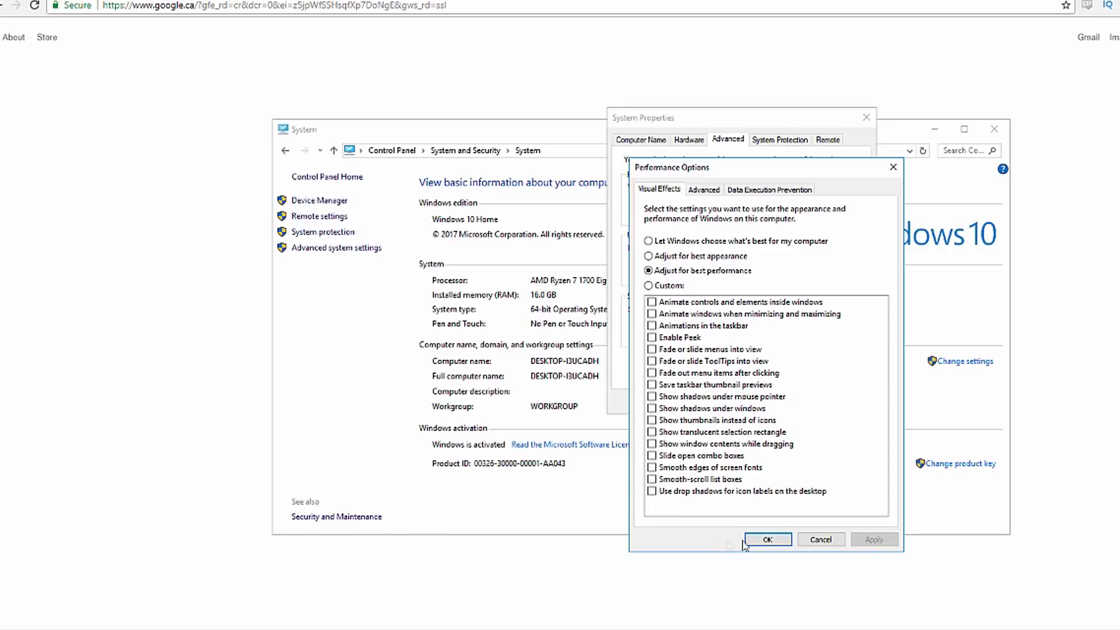
{"action": "left_click", "coordinate": [763, 540]}
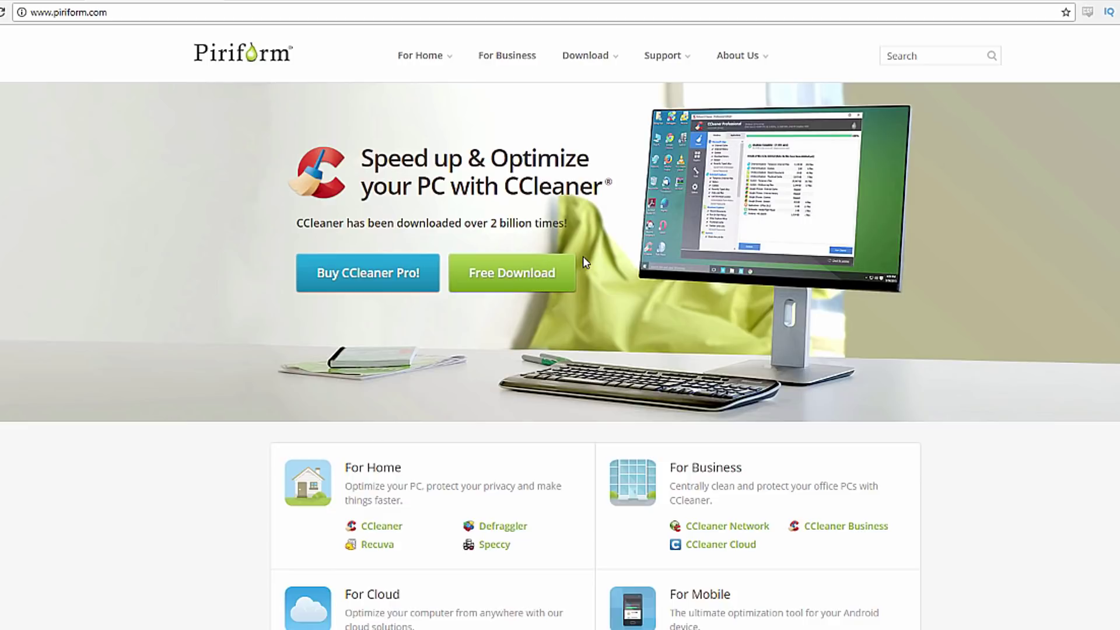
Download the free edition of CCleaner from the Piriform website.
{"action": "left_click", "coordinate": [567, 265]}
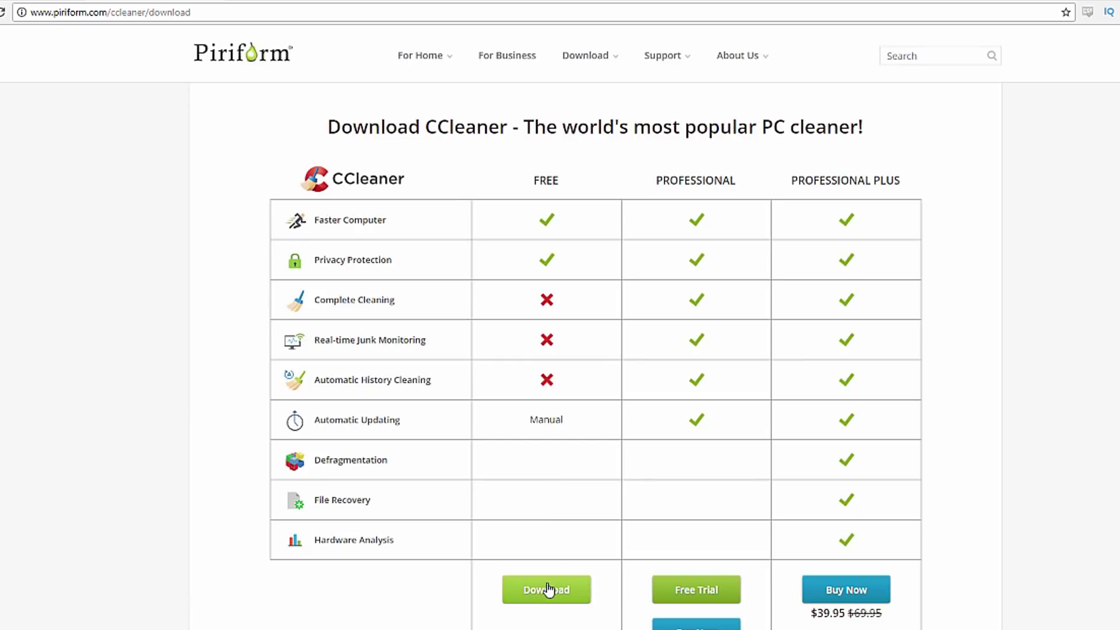
{"action": "left_click", "coordinate": [549, 589]}
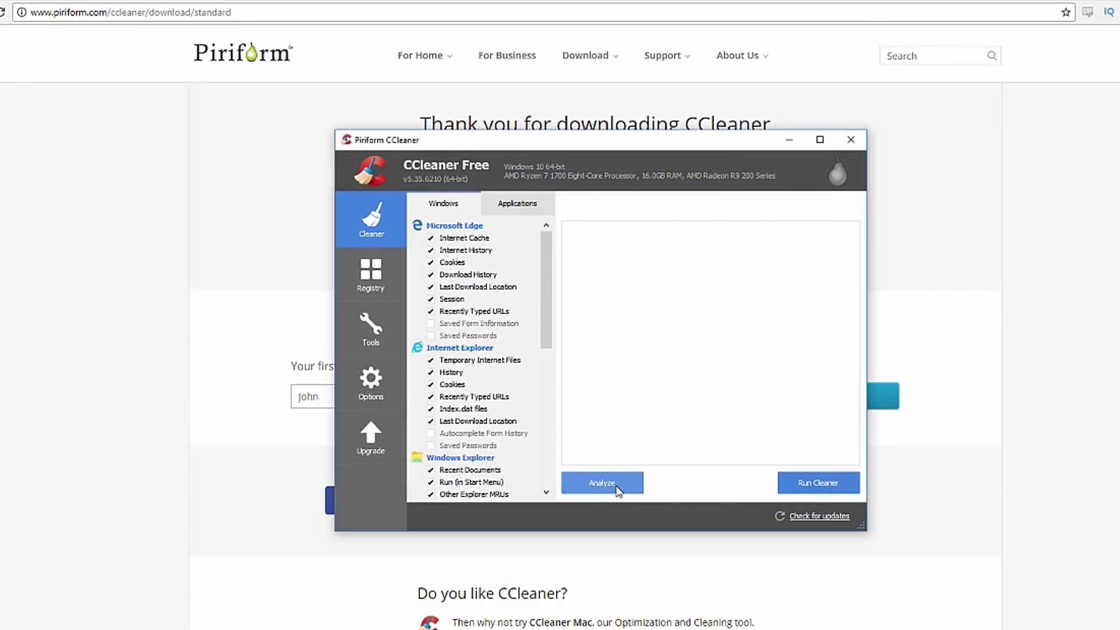
In CCleaner, analyze the computer for junk files with the preselected items and run the cleaner to delete them.
{"action": "left_click", "coordinate": [617, 485]}
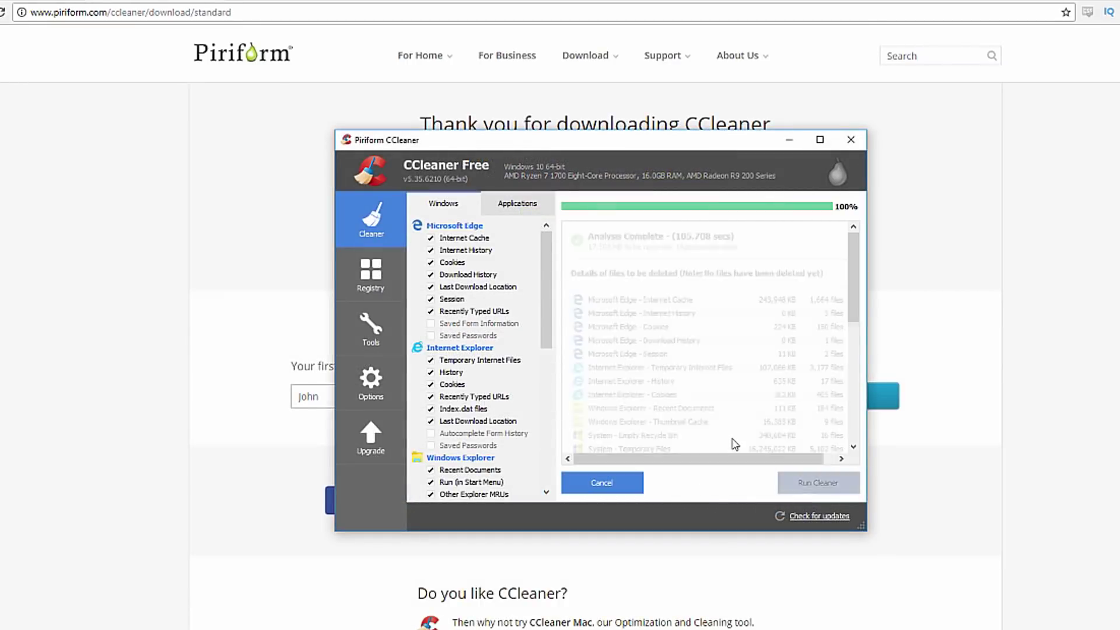
{"action": "left_click", "coordinate": [809, 491]}
{"action": "left_click", "coordinate": [716, 329]}
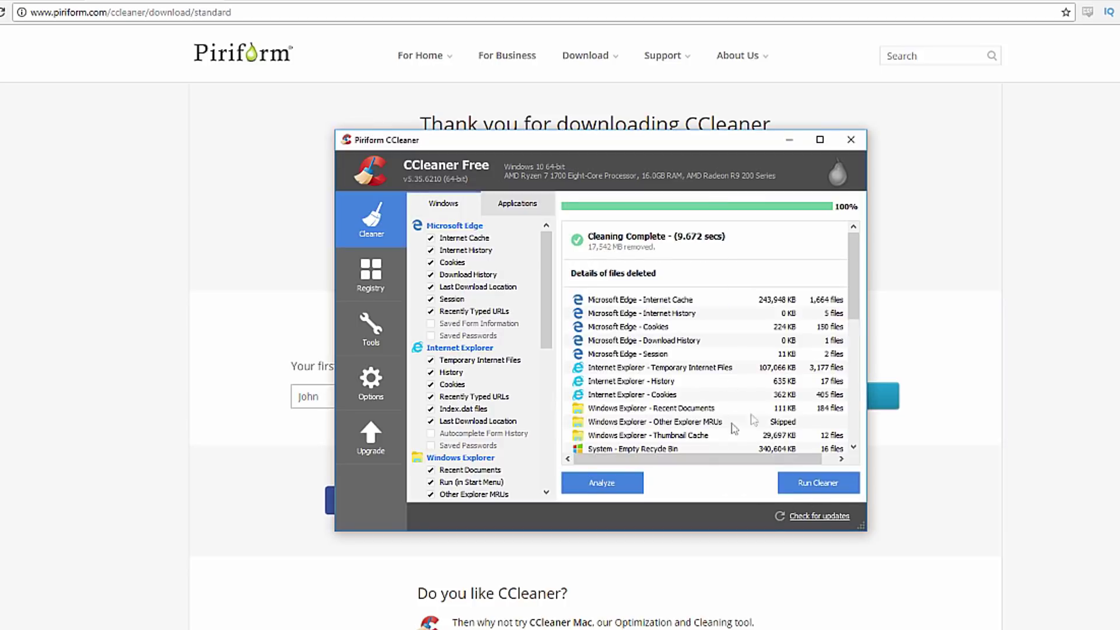
Scan the registry for issues and fix all selected issues without backing up the registry changes.
{"action": "left_click", "coordinate": [371, 273]}
{"action": "left_click", "coordinate": [607, 485]}
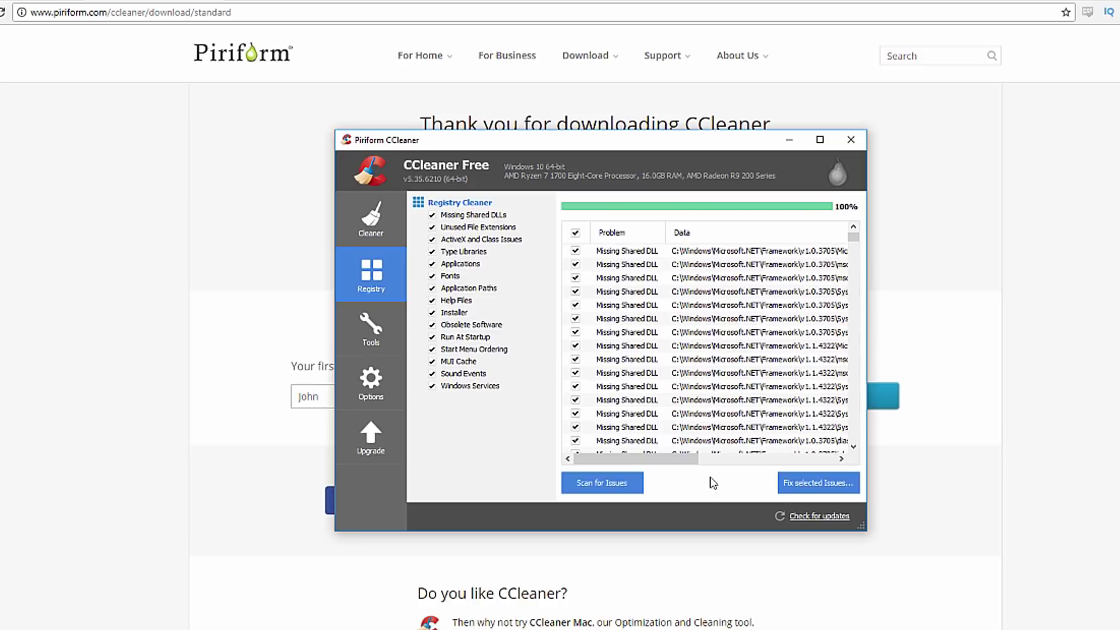
{"action": "left_click", "coordinate": [797, 480]}
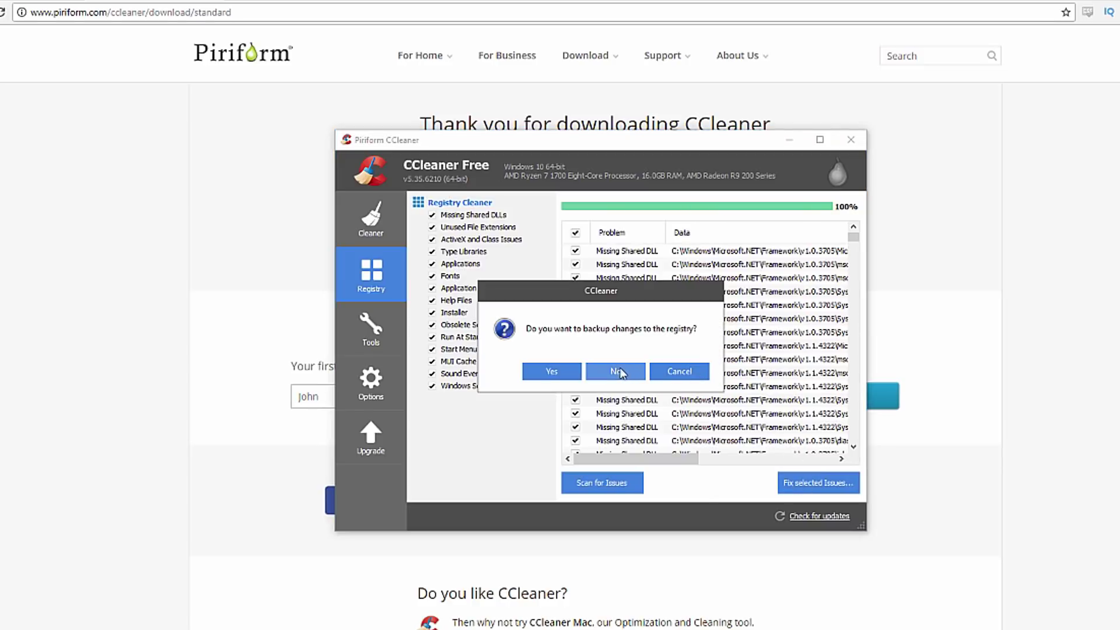
{"action": "left_click", "coordinate": [618, 372]}
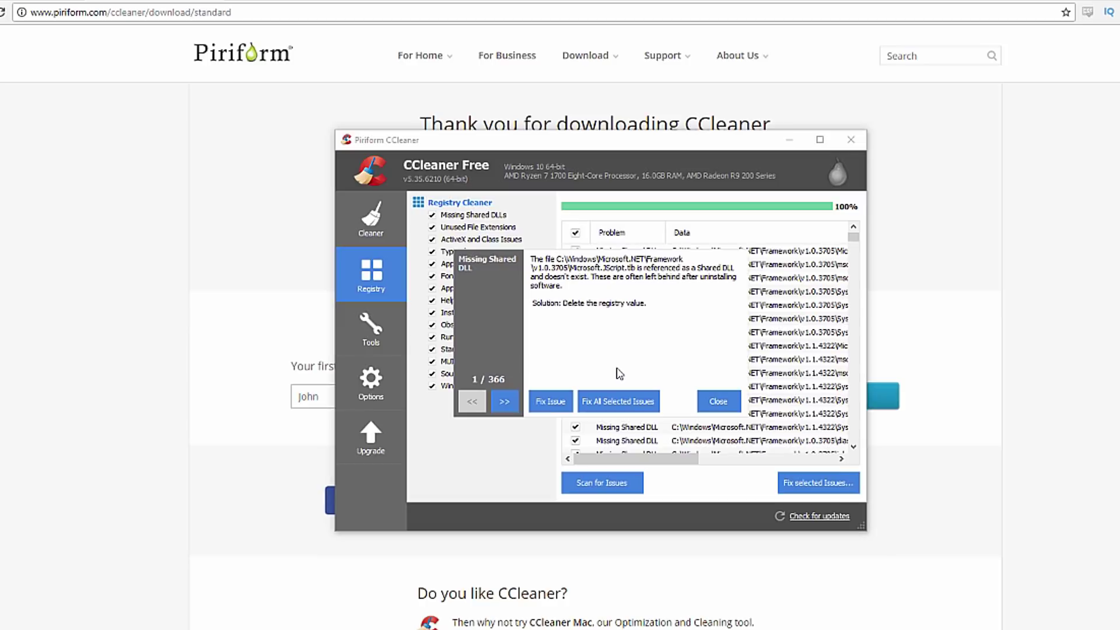
{"action": "left_click", "coordinate": [626, 400]}
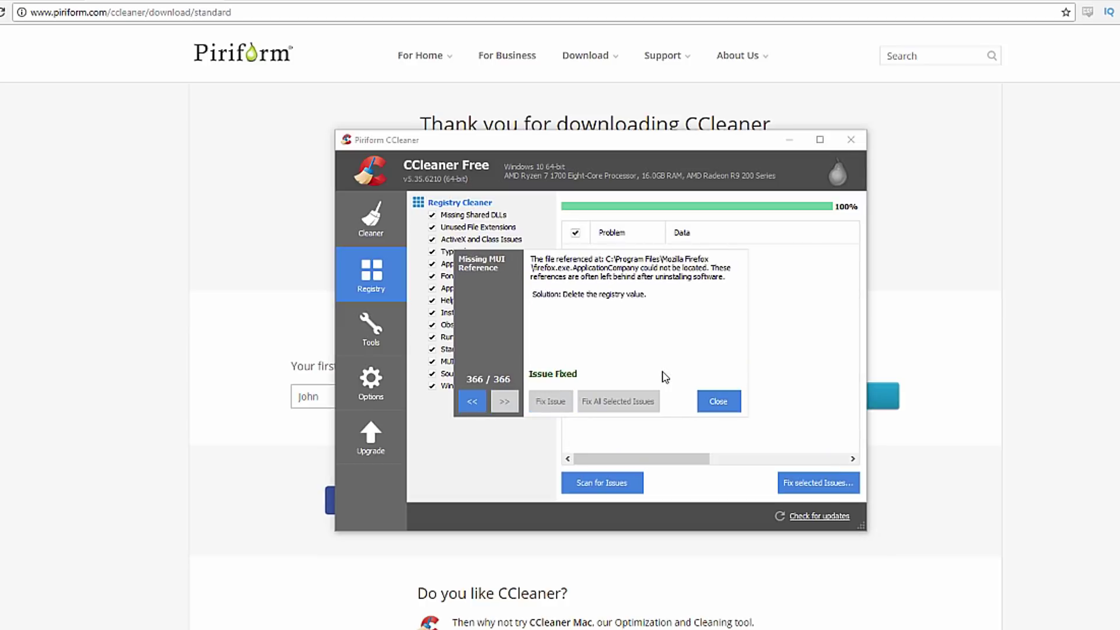
{"action": "left_click", "coordinate": [718, 402]}
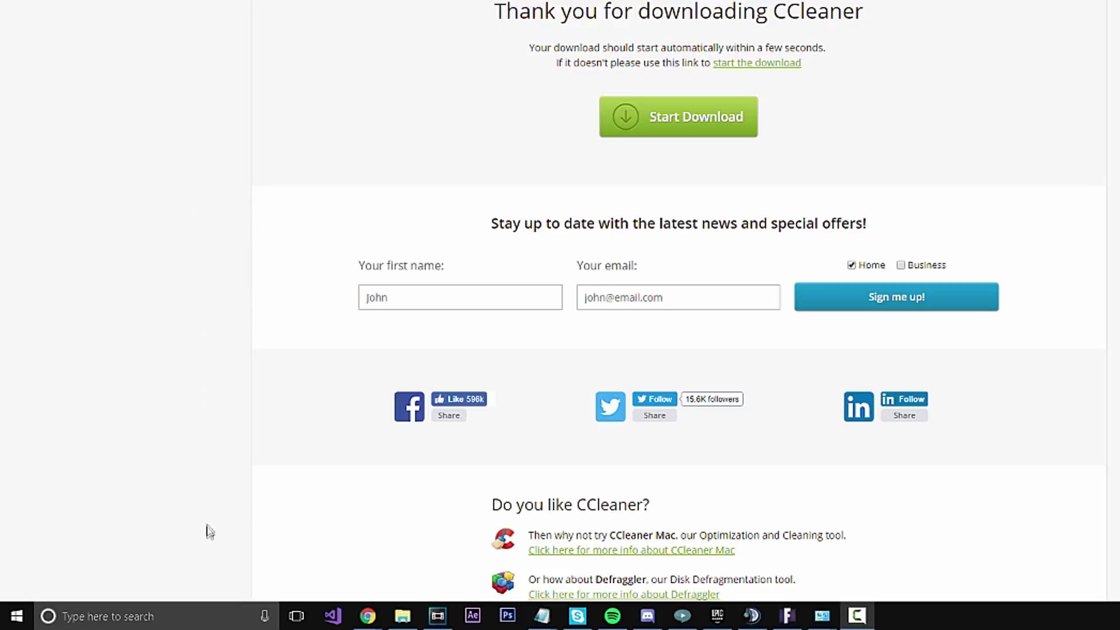
Launch System Configuration (msconfig) and open the advanced boot options for the Windows 10 entry.
{"action": "left_click", "coordinate": [183, 617]}
{"action": "type", "text": "msconfi"}
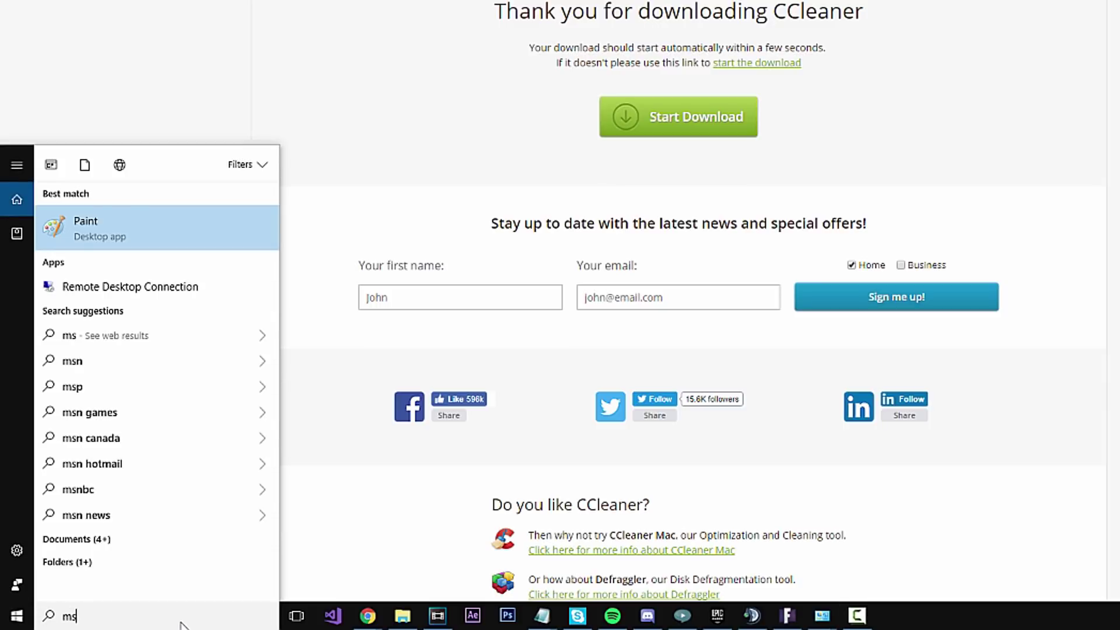
{"action": "type", "text": "g"}
{"action": "key", "text": "Return"}
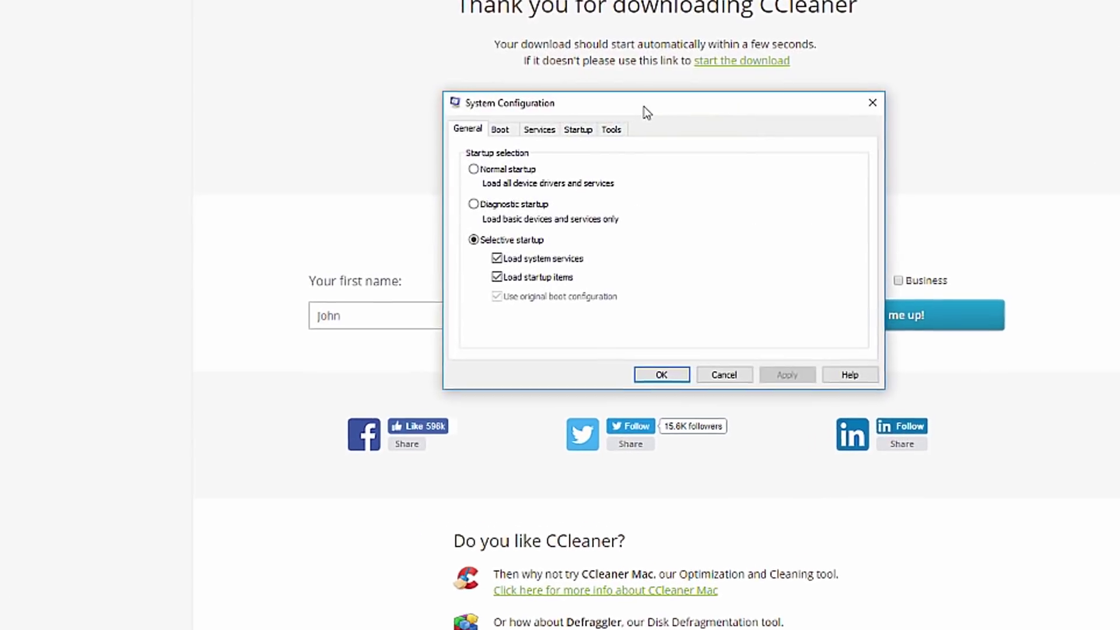
{"action": "left_click", "coordinate": [449, 136]}
{"action": "left_click", "coordinate": [470, 260]}
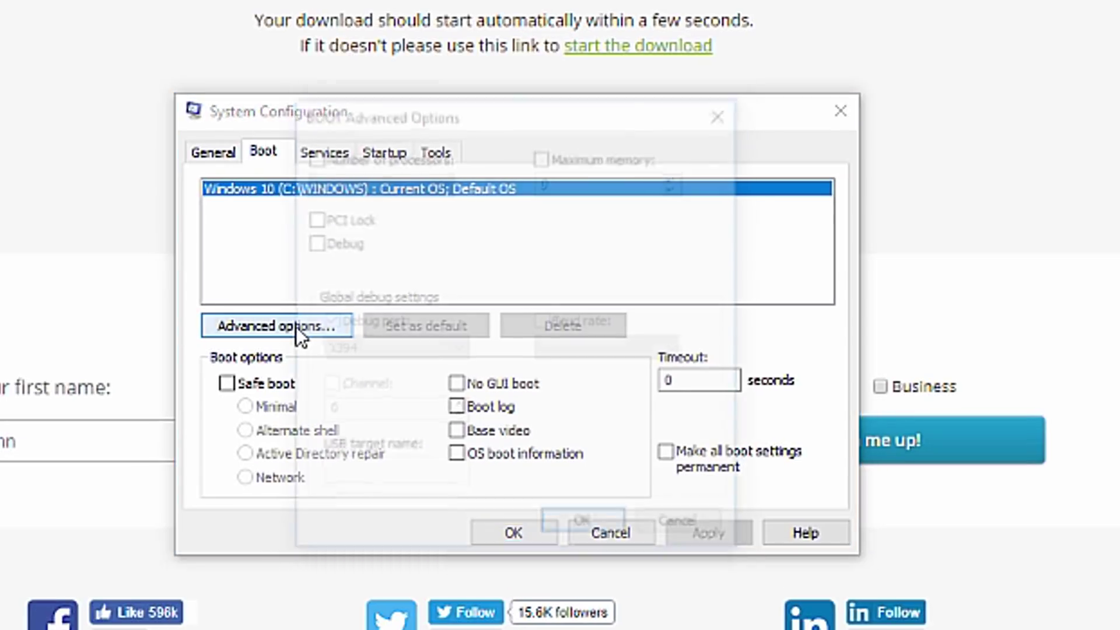
Enable the Number of processors boot option, set it to 16 and accept the advanced options.
{"action": "left_click", "coordinate": [312, 155]}
{"action": "left_click", "coordinate": [441, 184]}
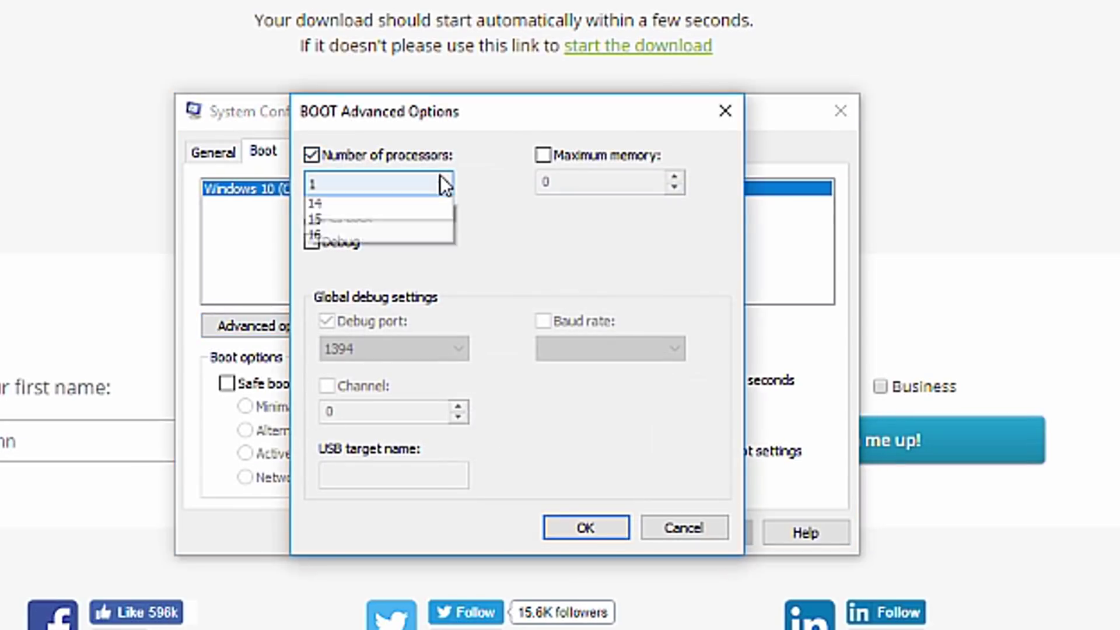
{"action": "left_click", "coordinate": [443, 442]}
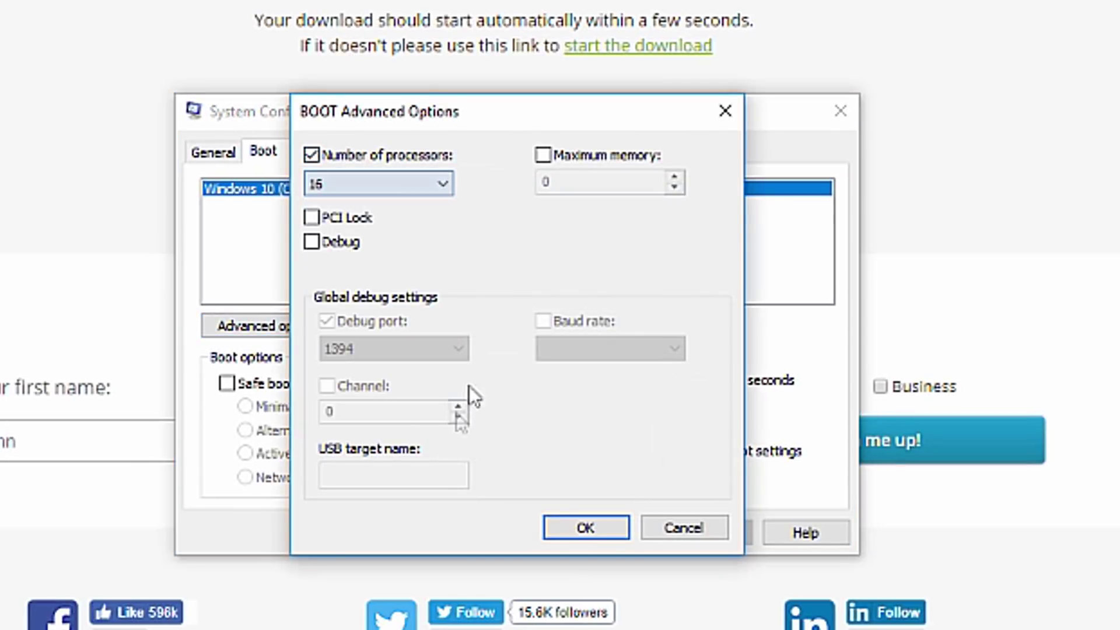
{"action": "left_click", "coordinate": [581, 528]}
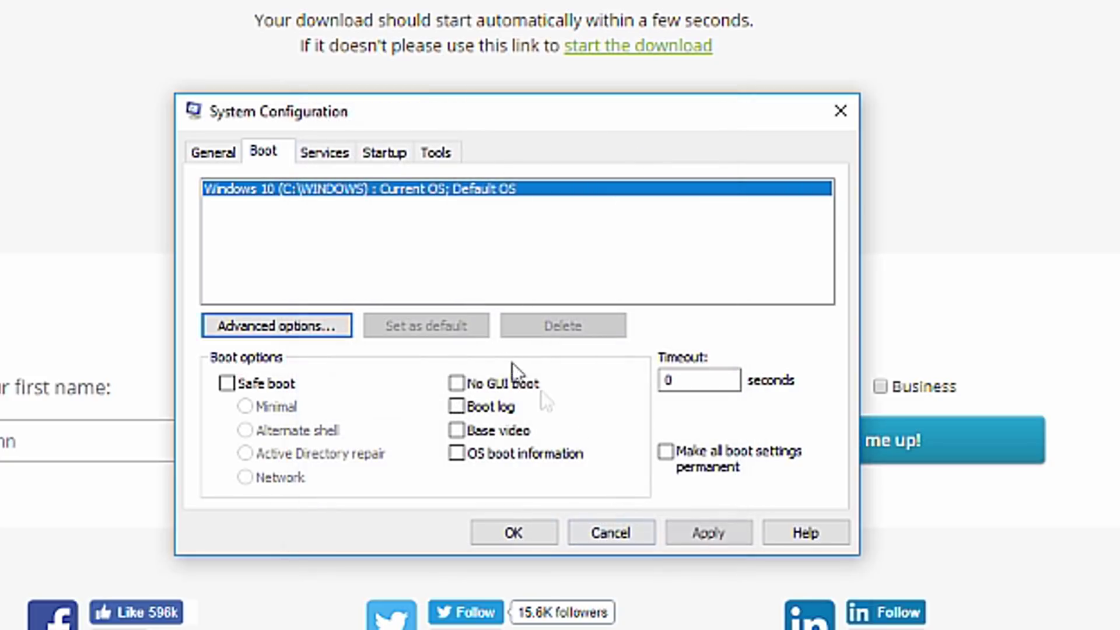
Apply the boot configuration changes and exit System Configuration without restarting the computer.
{"action": "left_click", "coordinate": [730, 530]}
{"action": "left_click", "coordinate": [514, 533]}
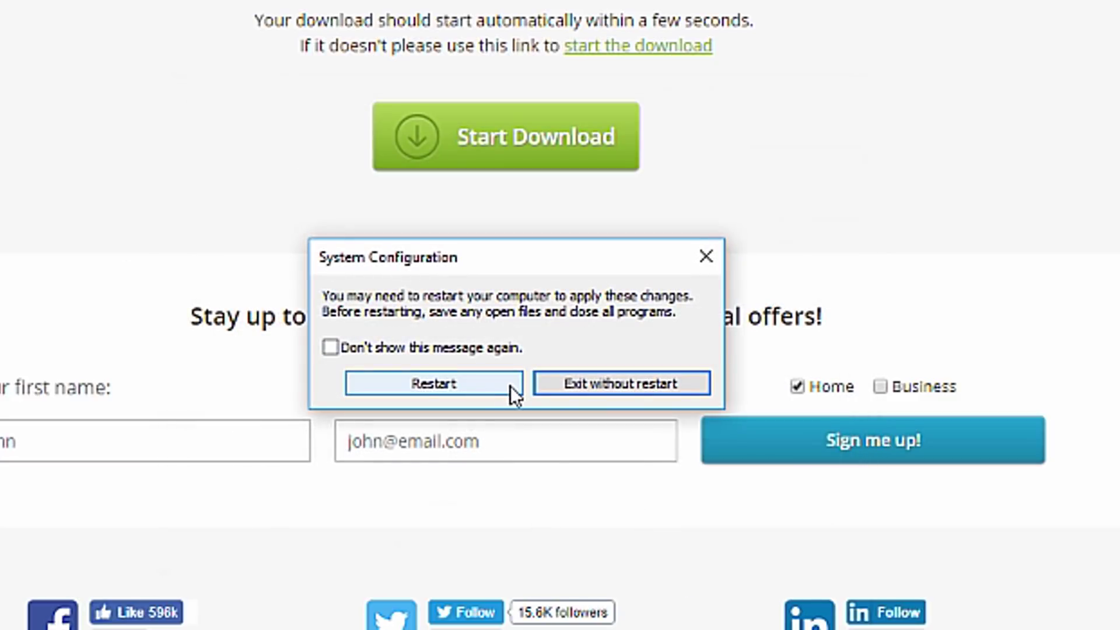
{"action": "left_click", "coordinate": [601, 384]}
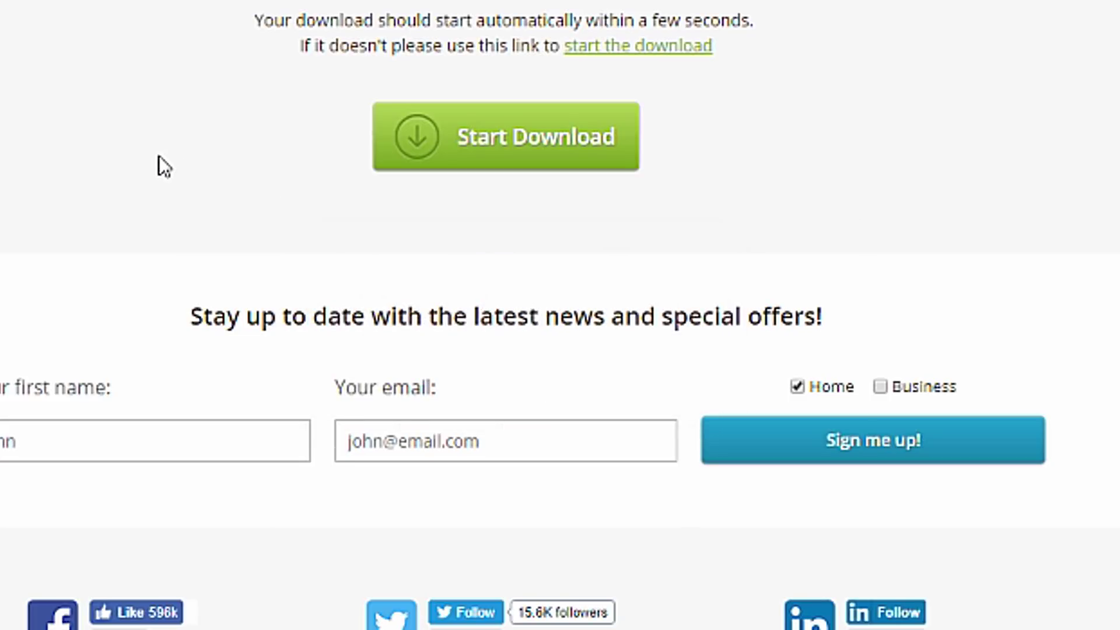